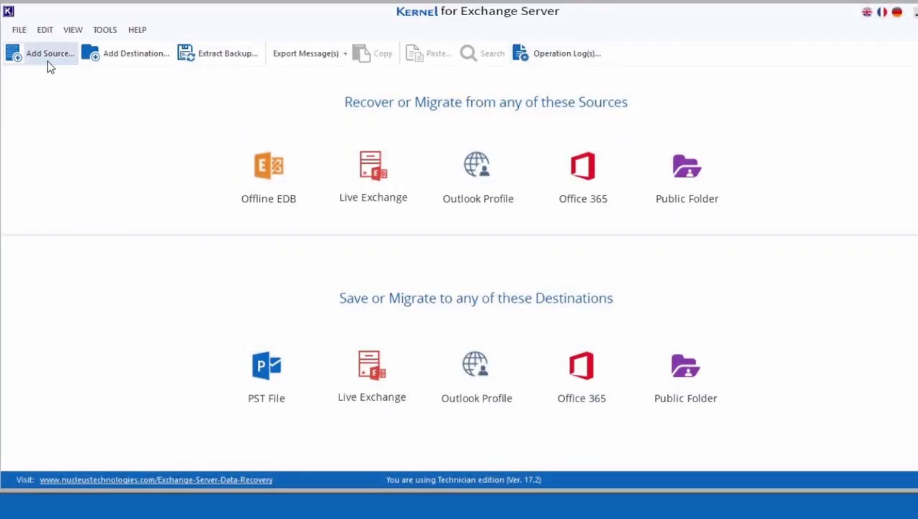
left_click(19, 33)
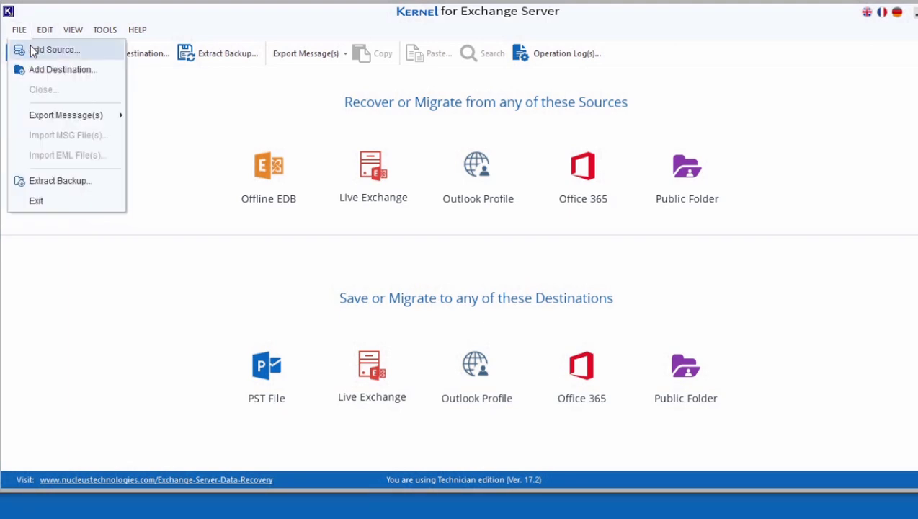
left_click(31, 50)
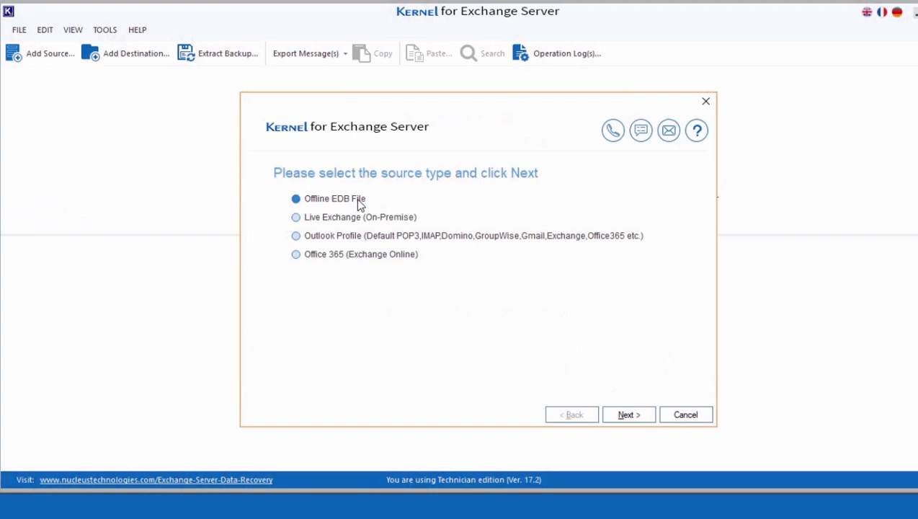
left_click(705, 101)
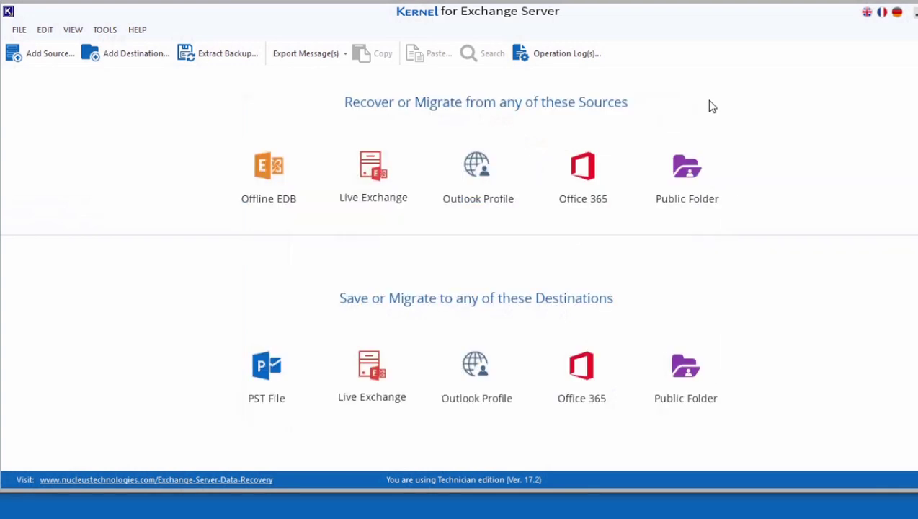
left_click(51, 58)
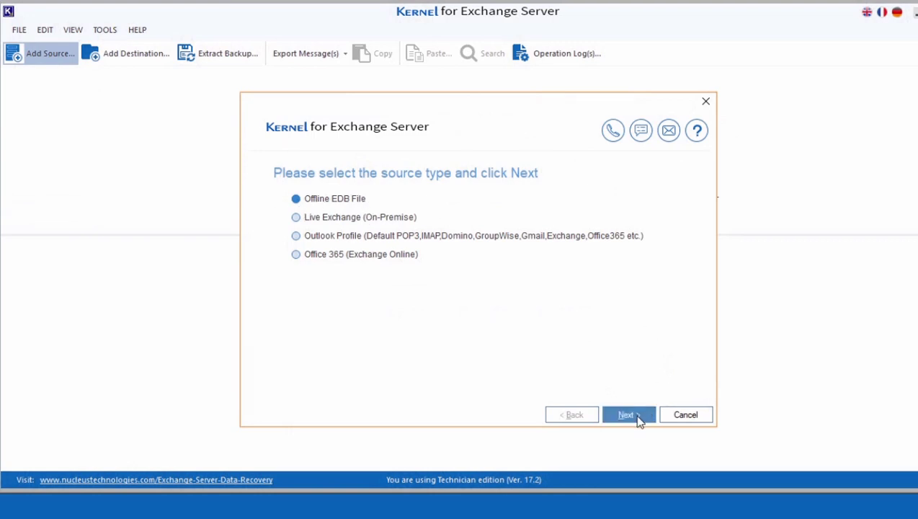
left_click(706, 101)
Start adding an Offline EDB File source and search the Desktop folder for EDB files
left_click(280, 179)
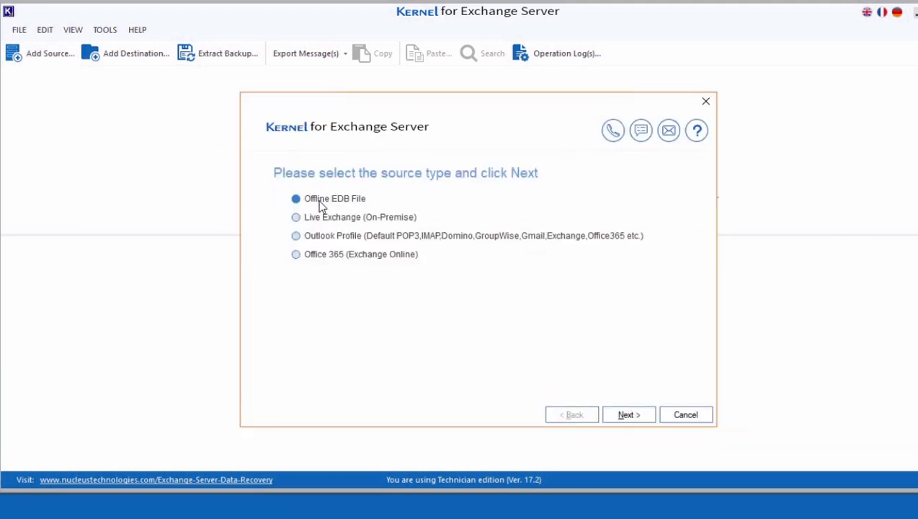
left_click(631, 418)
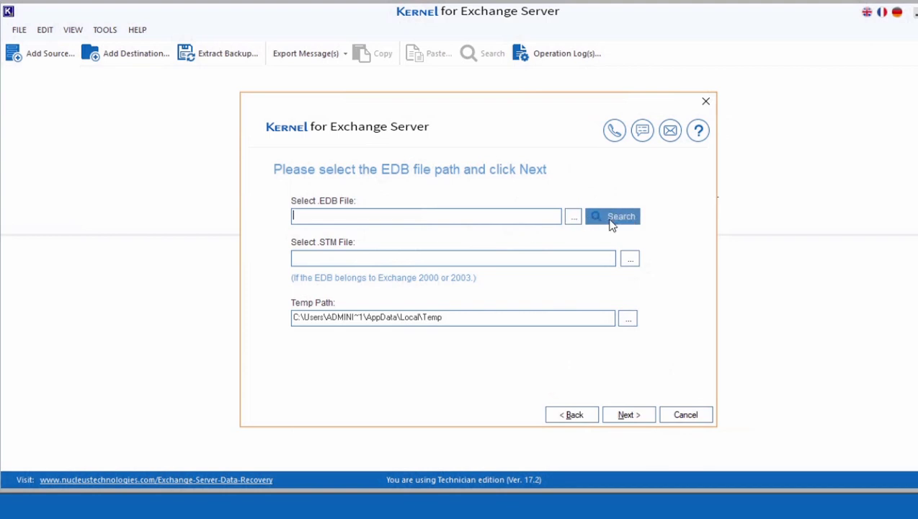
left_click(573, 219)
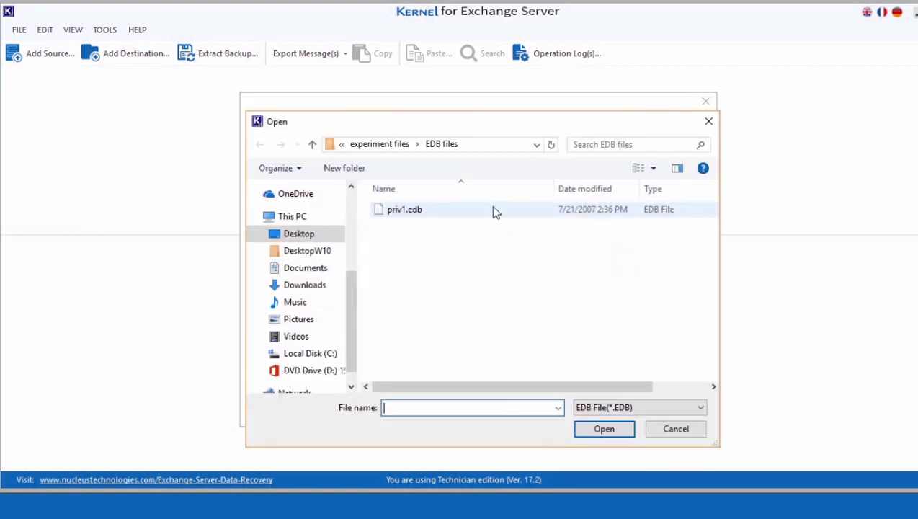
left_click(706, 120)
left_click(624, 216)
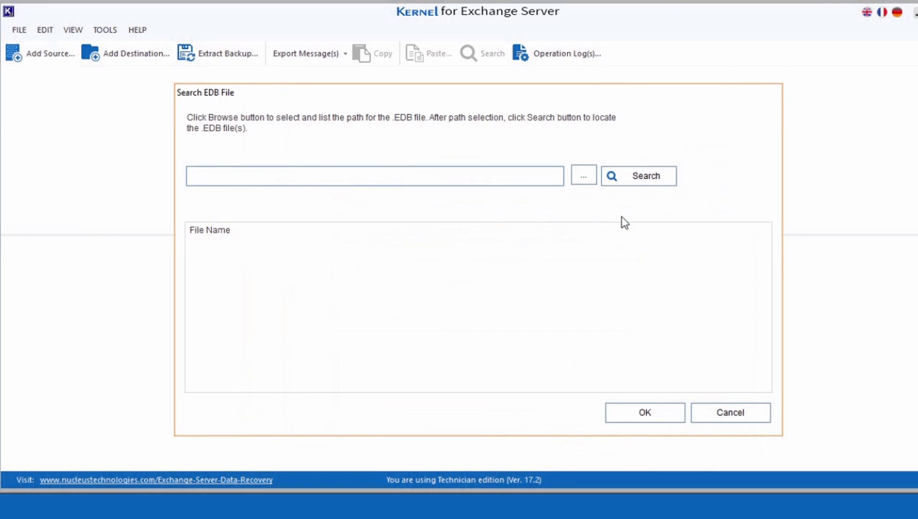
left_click(585, 177)
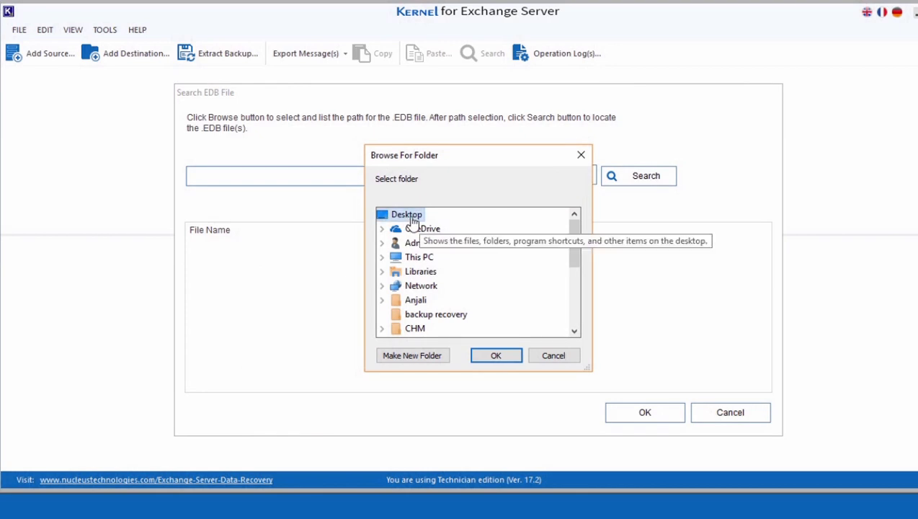
left_click(495, 359)
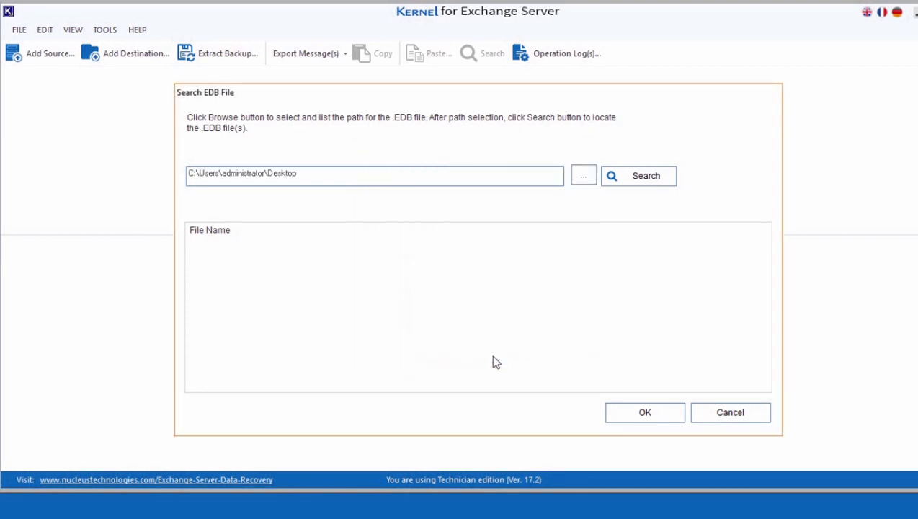
left_click(645, 180)
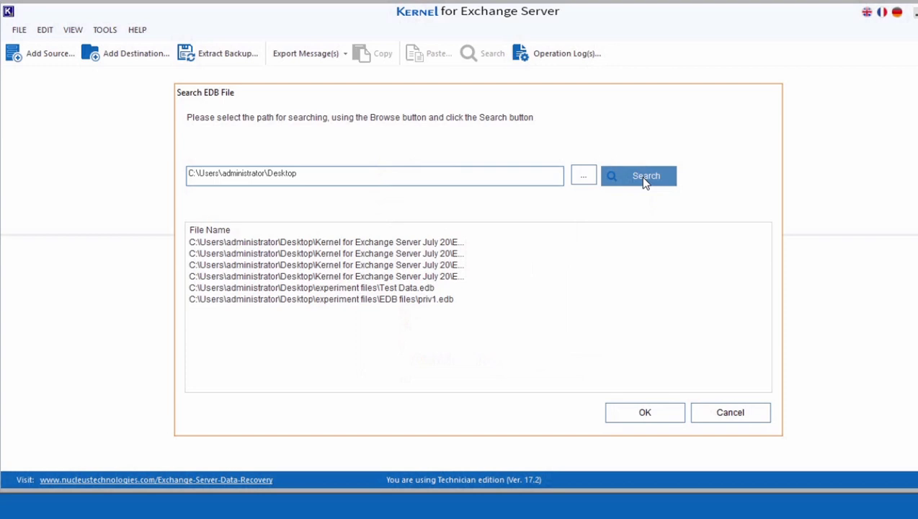
Choose priv1.edb from the EDB files folder and add it as the source using Standard Scan
left_click(403, 301)
left_click(644, 408)
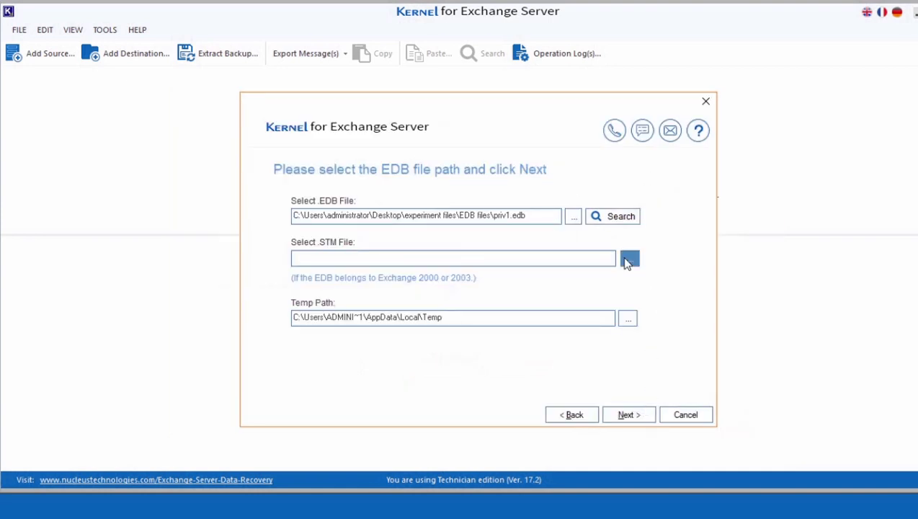
left_click(641, 416)
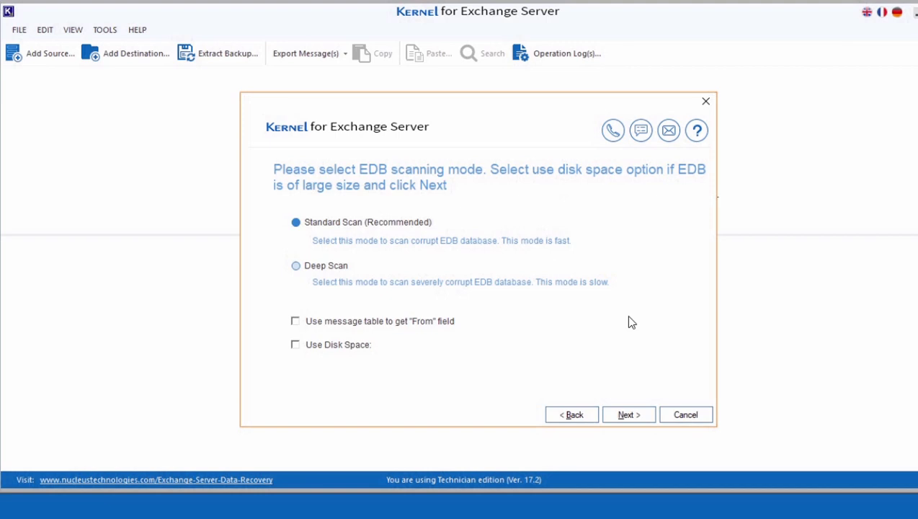
left_click(628, 415)
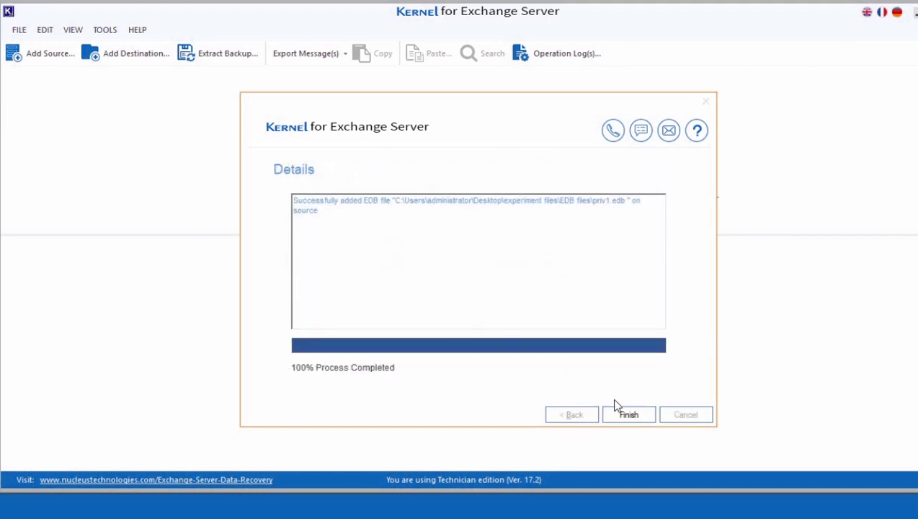
left_click(620, 414)
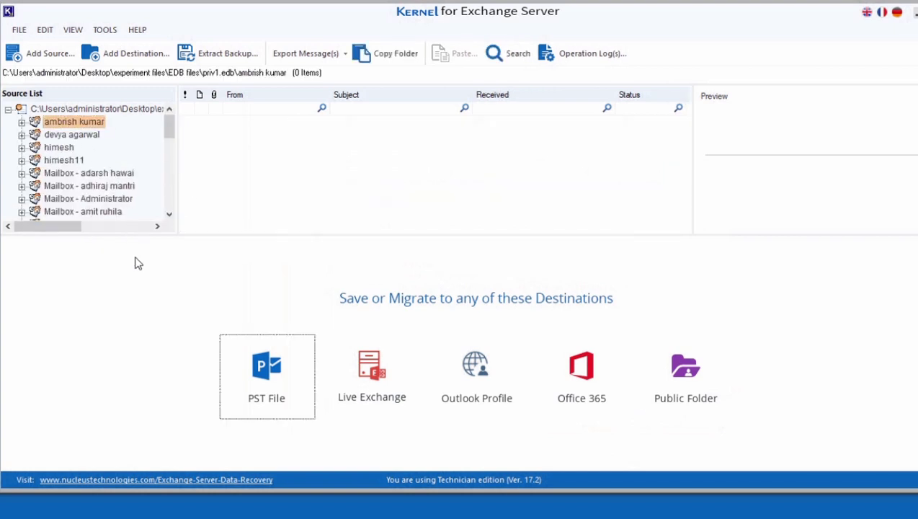
Enlarge the source list and open the Inbox folder of the Administrator mailbox
left_click_drag(155, 235, 153, 285)
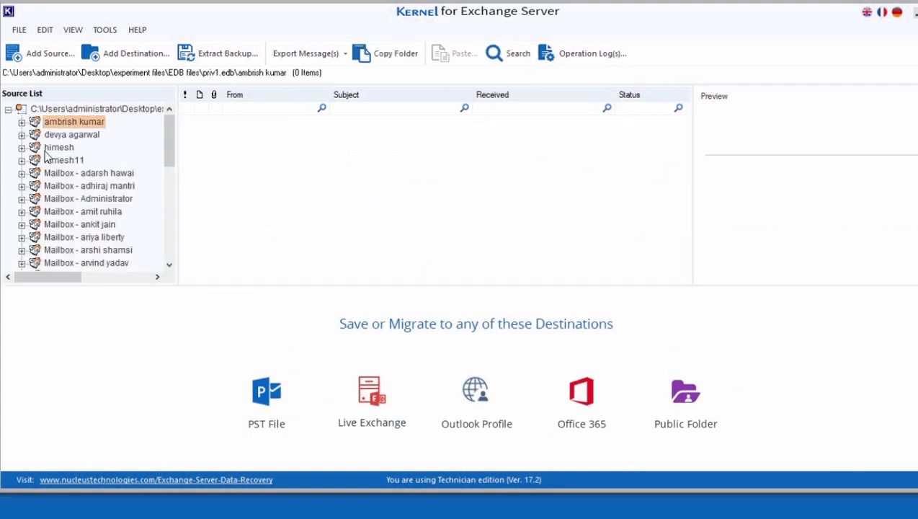
scroll(45, 154, "down", 5)
scroll(46, 153, "up", 5)
left_click(22, 199)
left_click(68, 186)
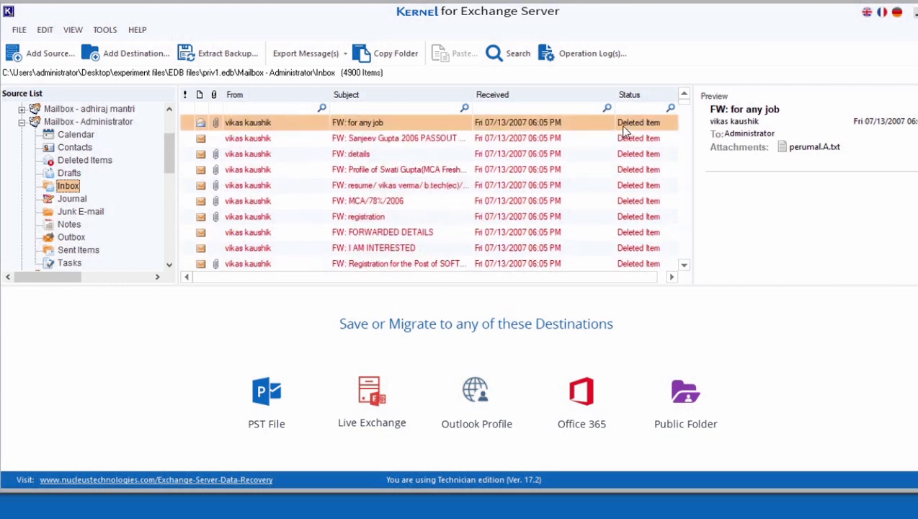
Sort the Inbox messages by sender, by attachment and by status
left_click(242, 94)
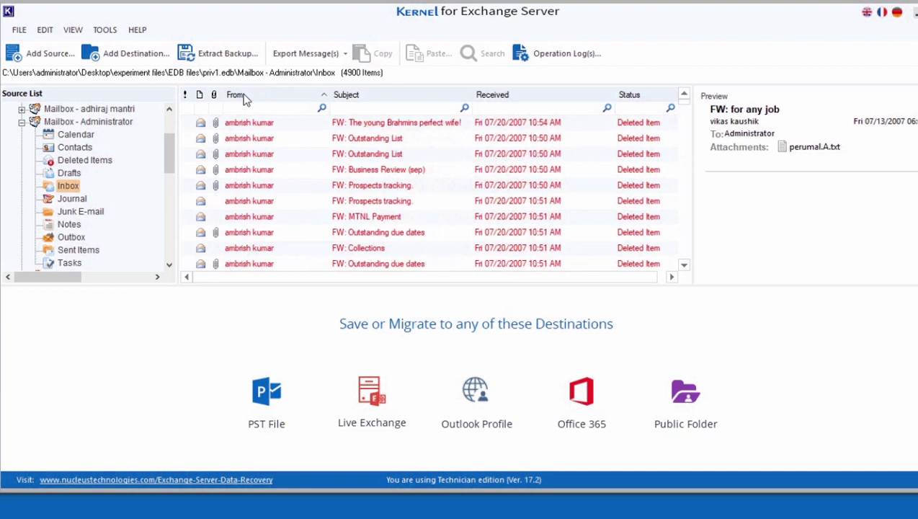
left_click(215, 95)
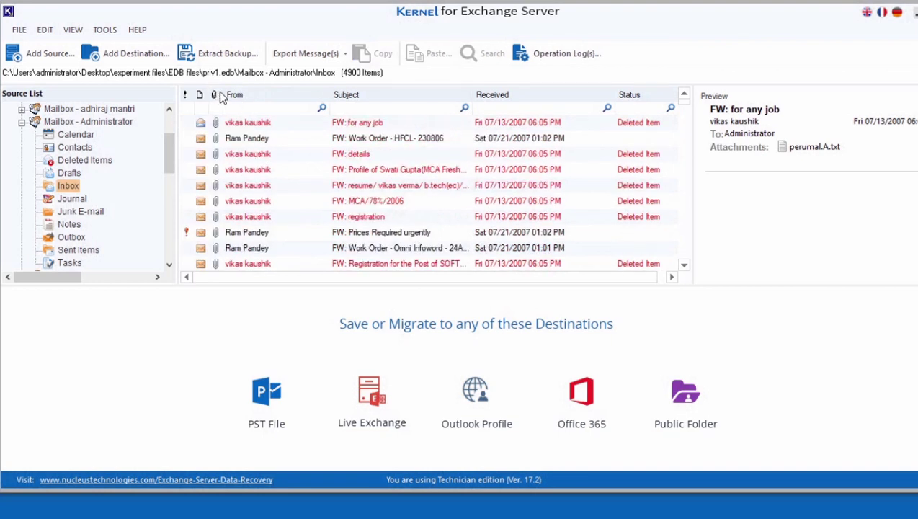
left_click(656, 97)
left_click(656, 96)
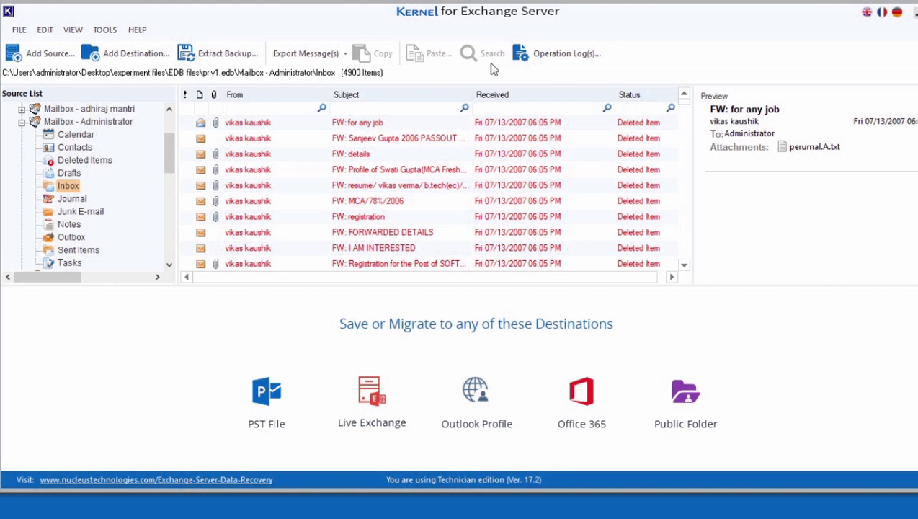
Search the Administrator Inbox for messages with a person's first name in the subject, and stop the search early
left_click(70, 186)
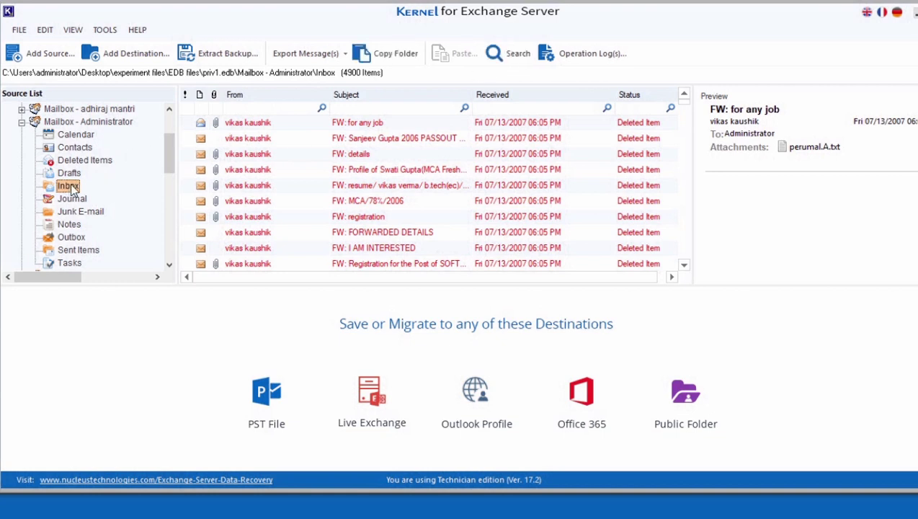
left_click(513, 57)
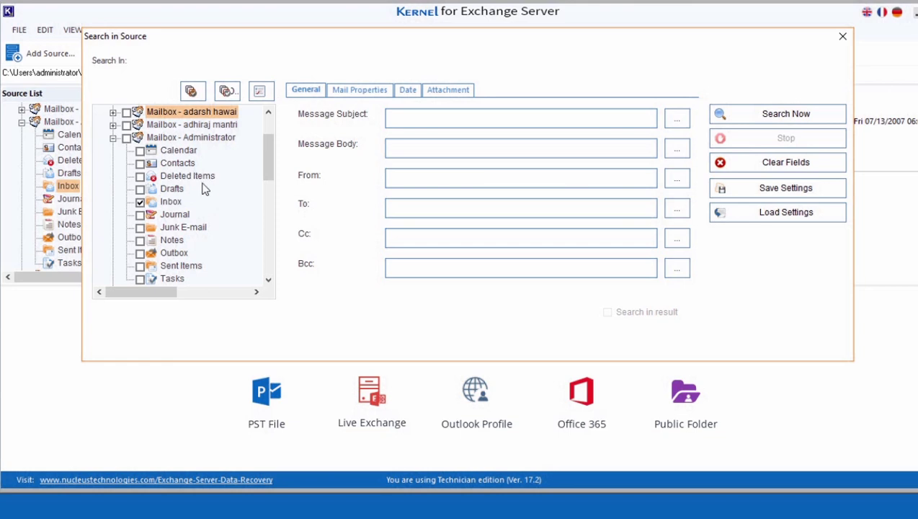
left_click(311, 90)
left_click(353, 89)
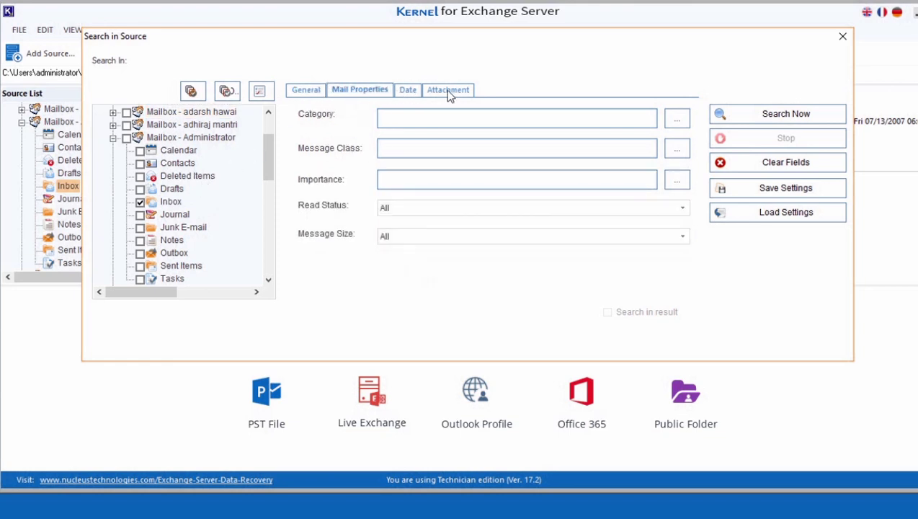
left_click(310, 90)
left_click(397, 114)
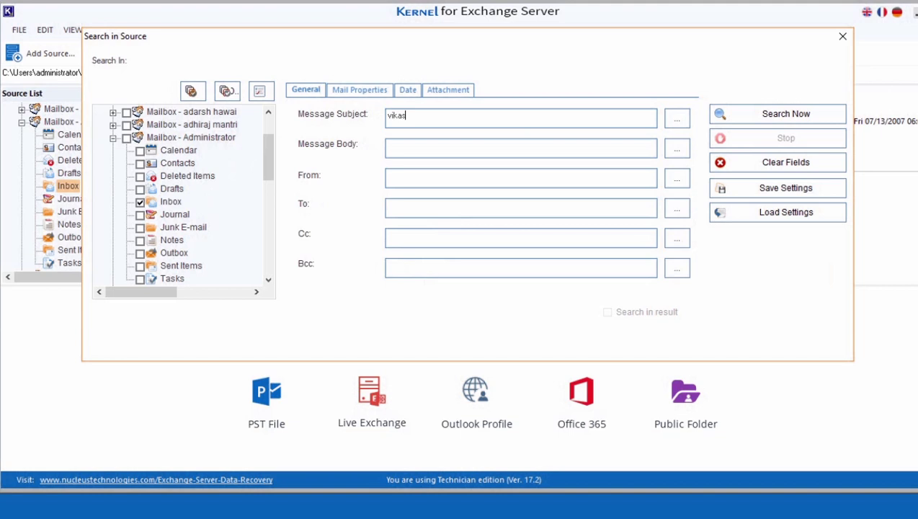
left_click(797, 113)
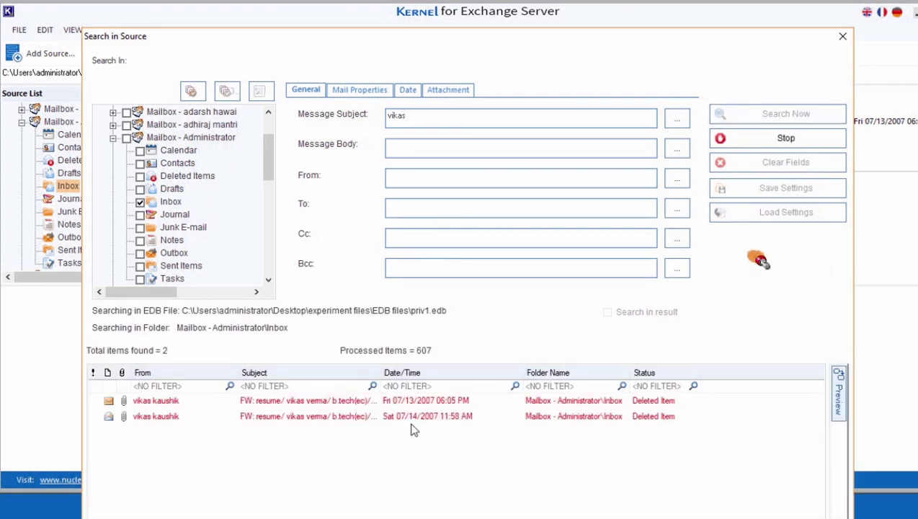
left_click(790, 140)
left_click(455, 322)
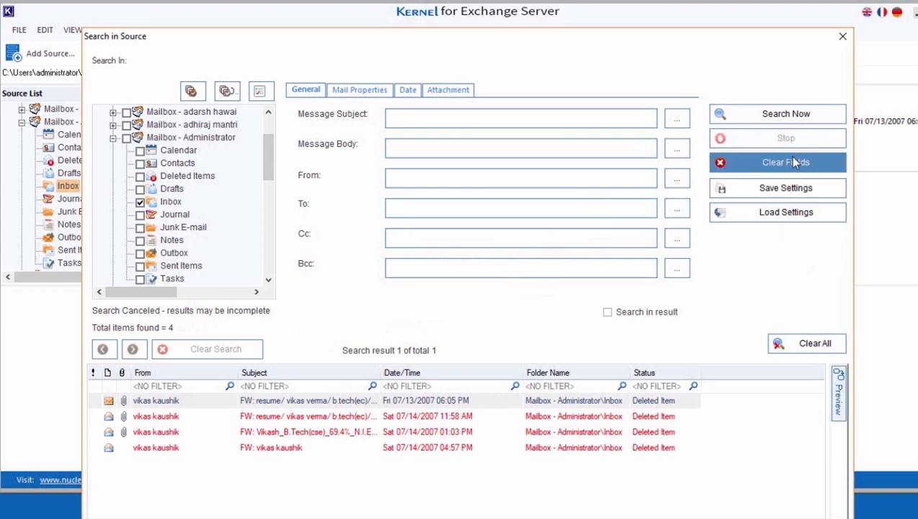
Search the same Inbox for messages with attachment name "cv" and stop the search early
left_click(435, 89)
left_click(377, 132)
type("cv")
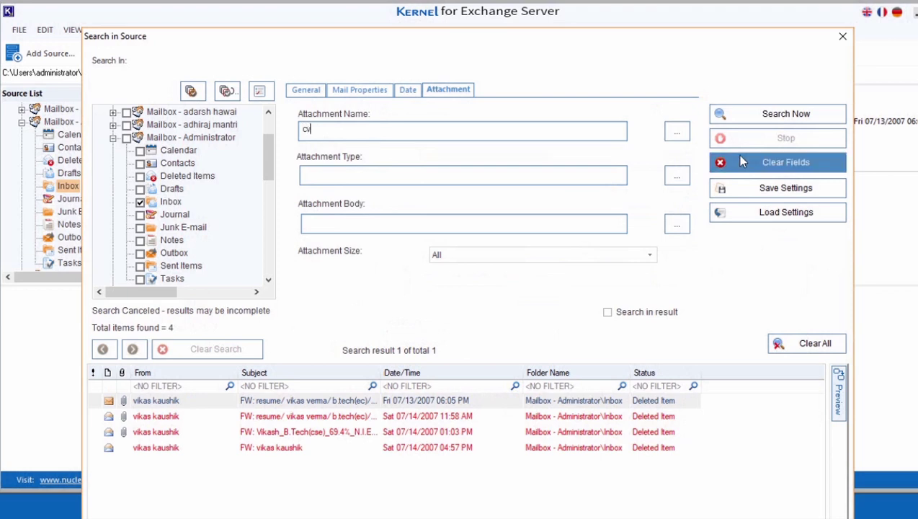
left_click(755, 118)
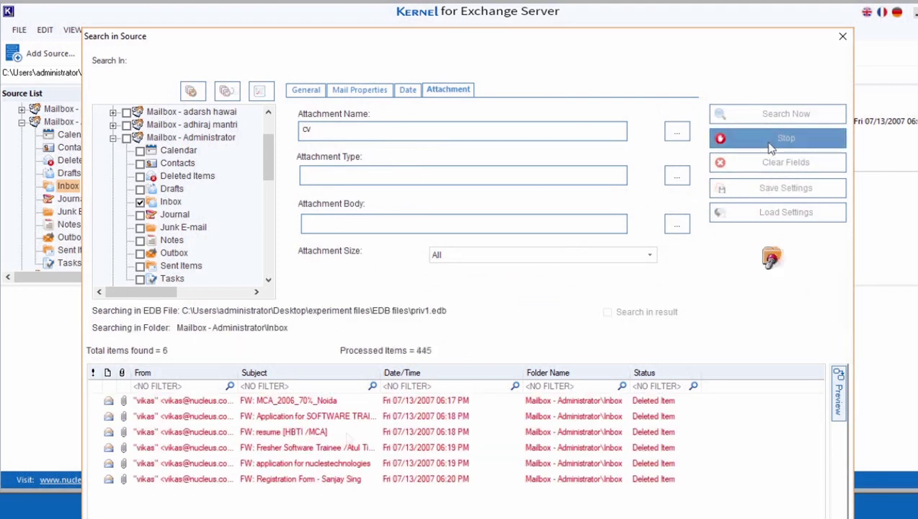
left_click(778, 138)
left_click(457, 316)
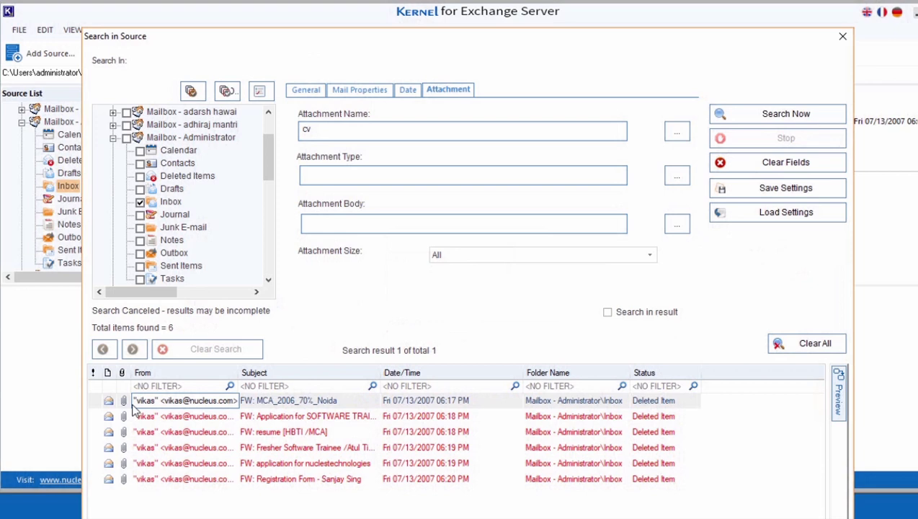
Review the file formats offered for exporting all found messages, cancel the export and close the search
left_click(240, 417)
key("ctrl+a")
right_click(292, 412)
left_click(321, 451)
left_click(609, 280)
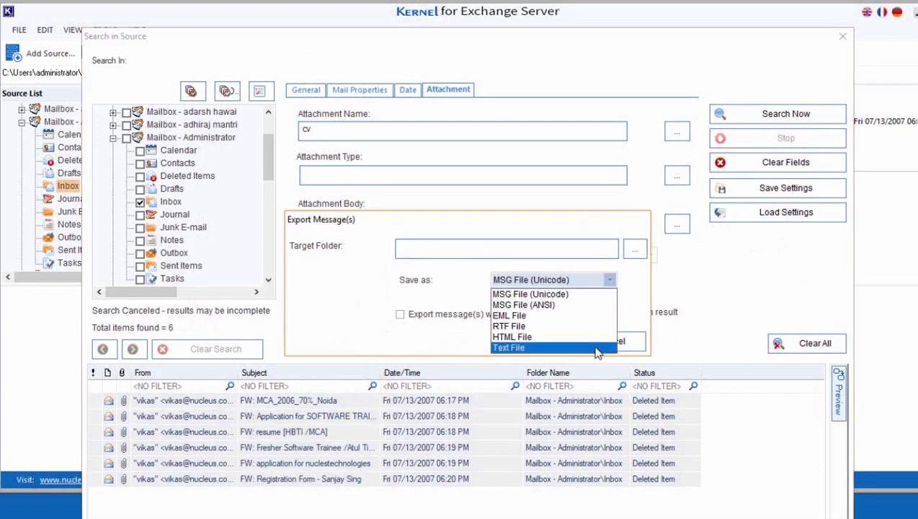
left_click(631, 344)
left_click(635, 341)
left_click(843, 36)
Start a PST export of the Administrator mailbox and review the folders selected for it
right_click(80, 122)
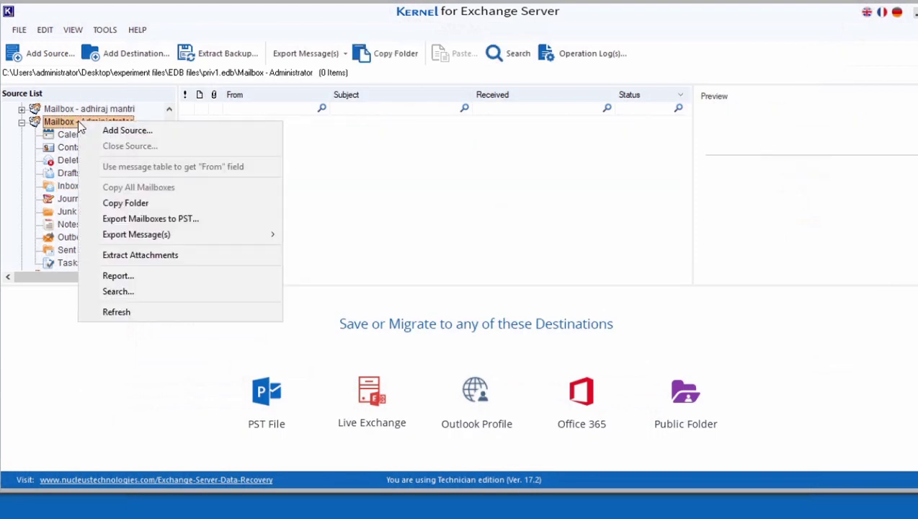
left_click(150, 219)
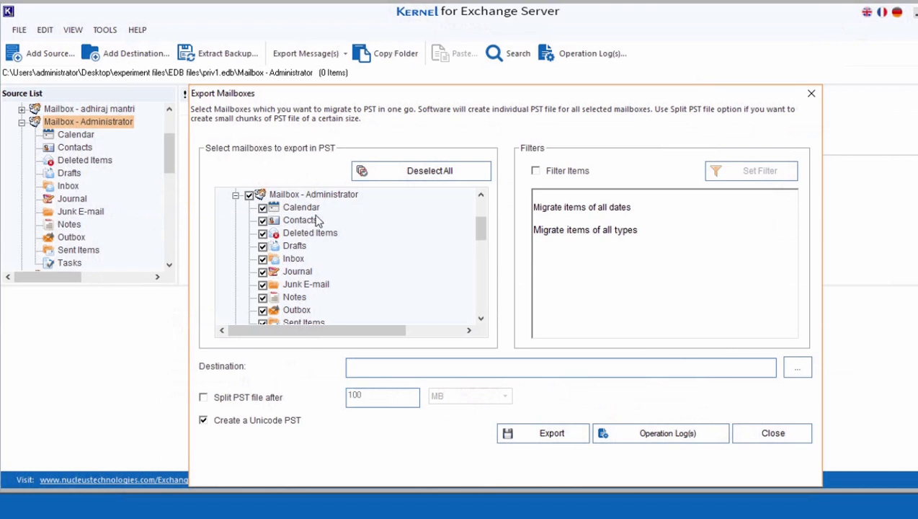
scroll(290, 227, "up", 1)
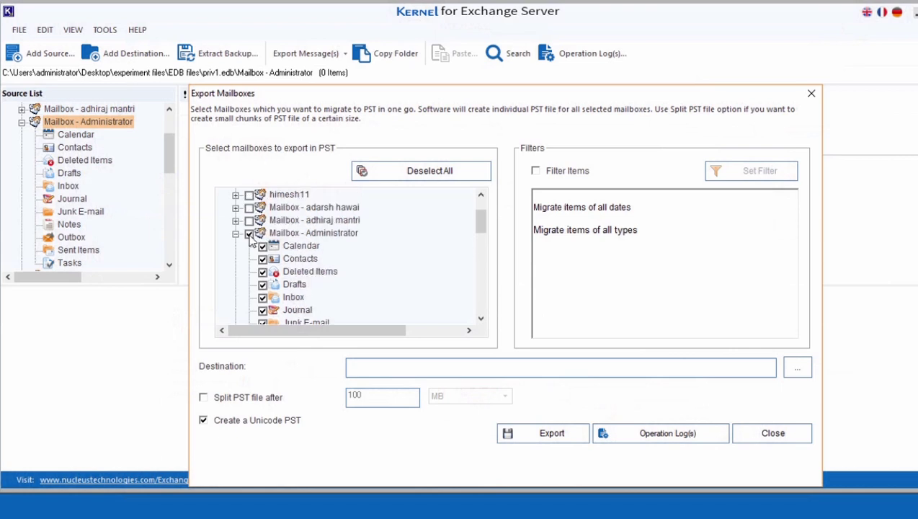
scroll(285, 240, "down", 1)
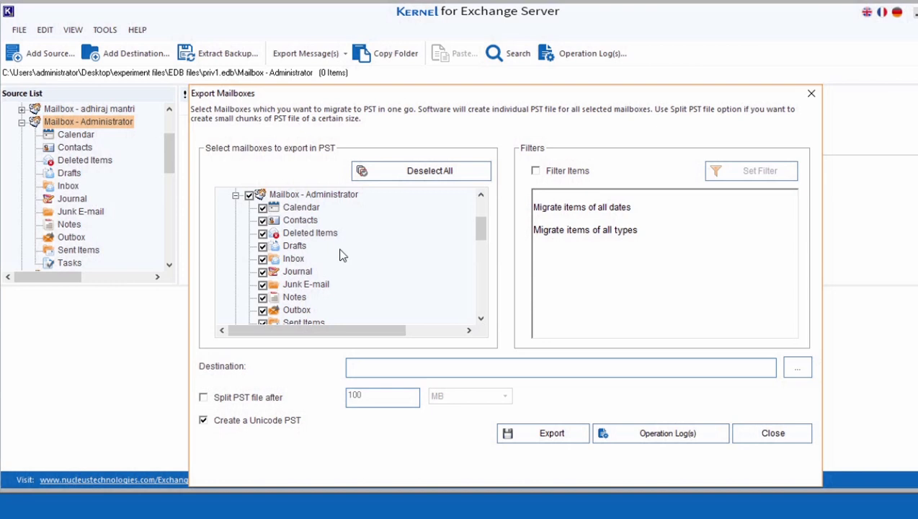
Enable item filtering for the export with all item types, checking the date range entry without adding one
left_click(534, 171)
left_click(739, 175)
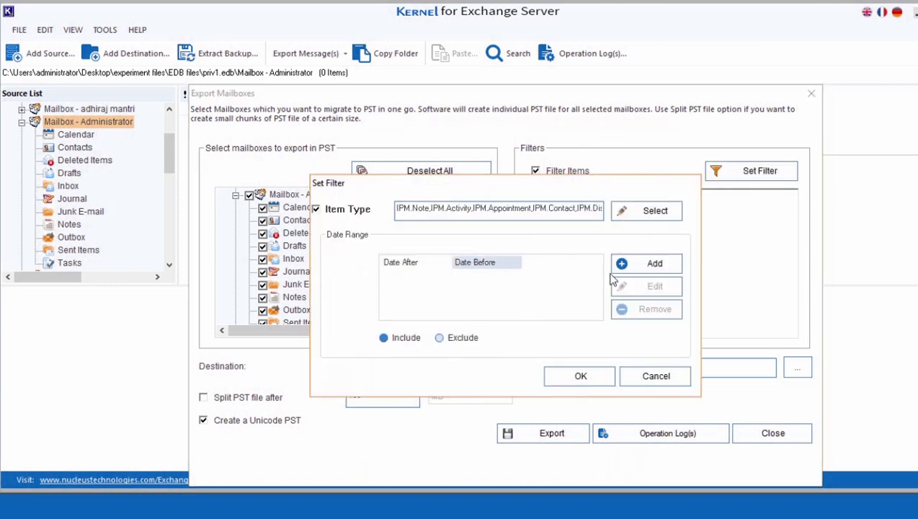
left_click(656, 264)
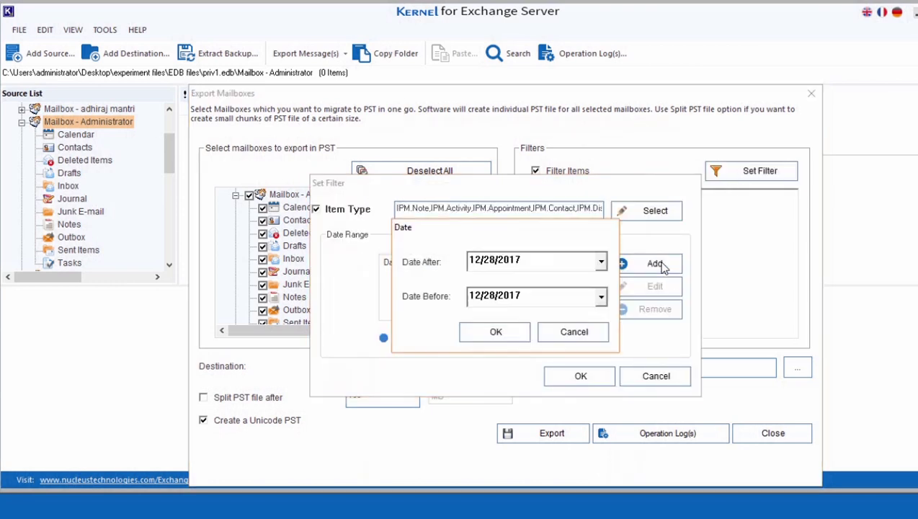
left_click(573, 332)
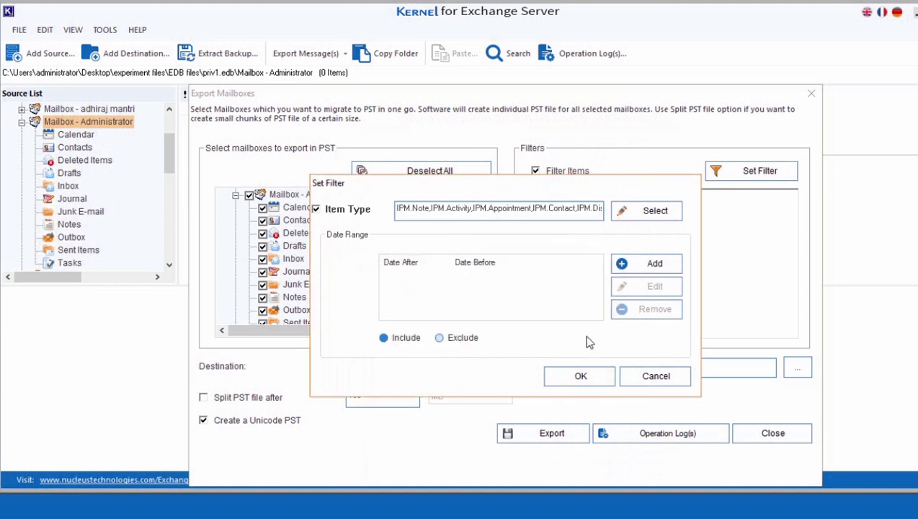
left_click(580, 379)
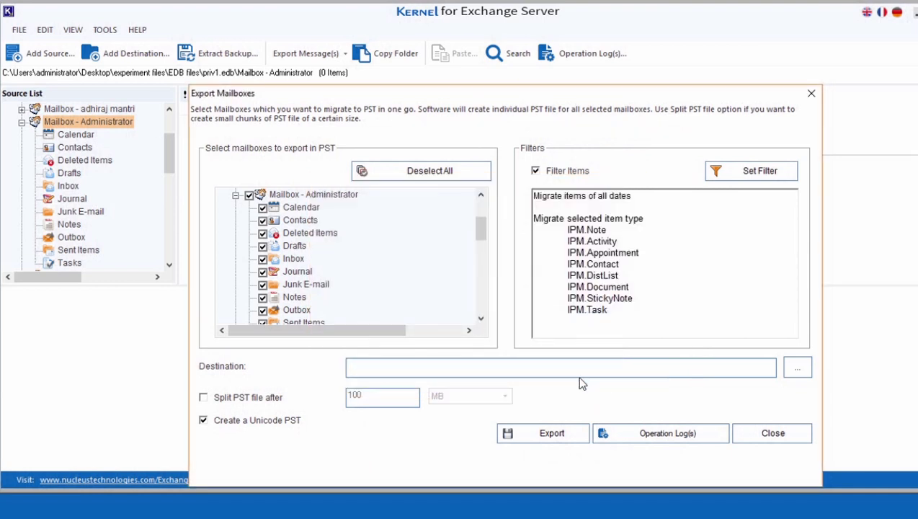
Create a desktop folder named EDB to PST and set it as the export destination
left_click(792, 370)
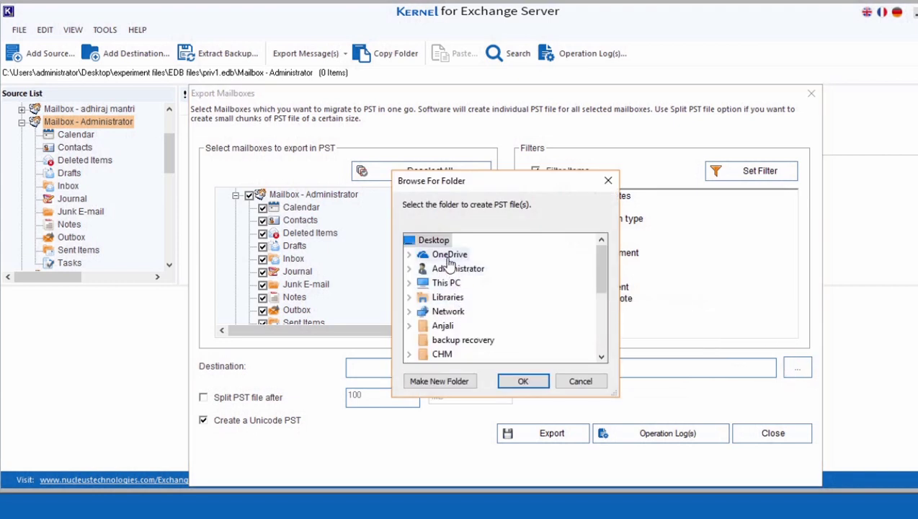
left_click(453, 380)
type("EDB to PST")
key("Return")
left_click(524, 382)
Set the exported PST file to be split after 200 MB
left_click(245, 400)
left_click(382, 400)
type("200")
left_click(505, 396)
left_click(504, 405)
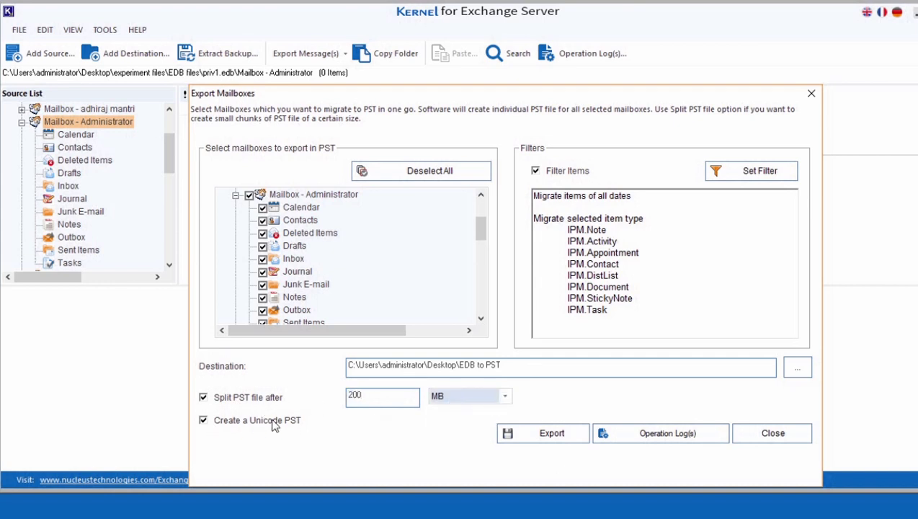
Start the Administrator mailbox export to PST and stop the process before it completes
left_click(541, 433)
left_click_drag(507, 97, 501, 13)
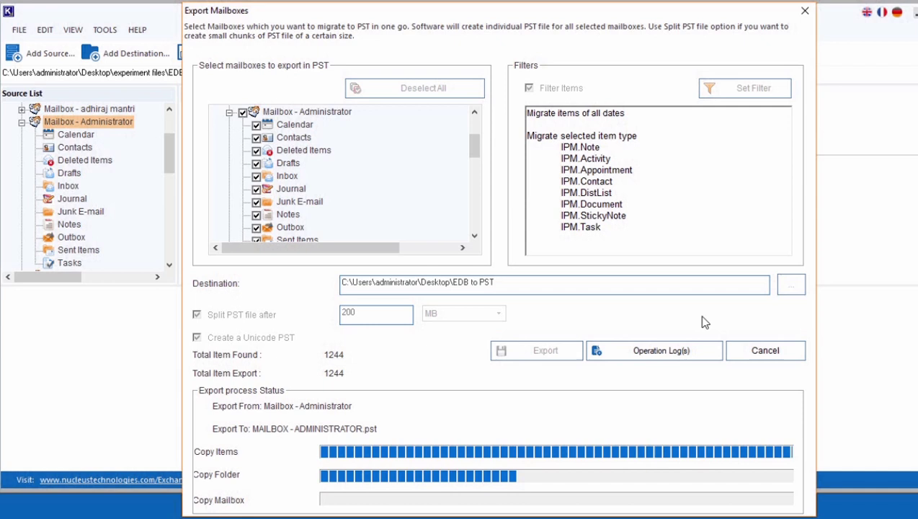
left_click(747, 359)
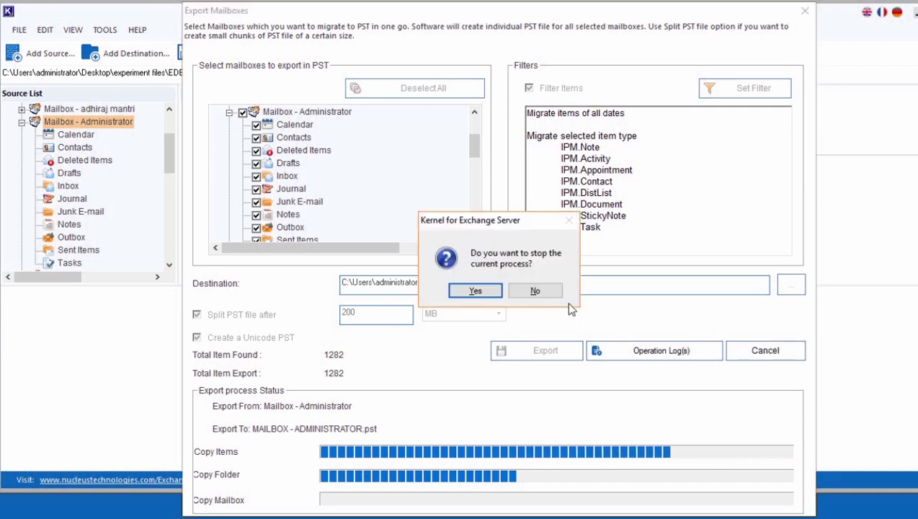
left_click(487, 291)
left_click(492, 290)
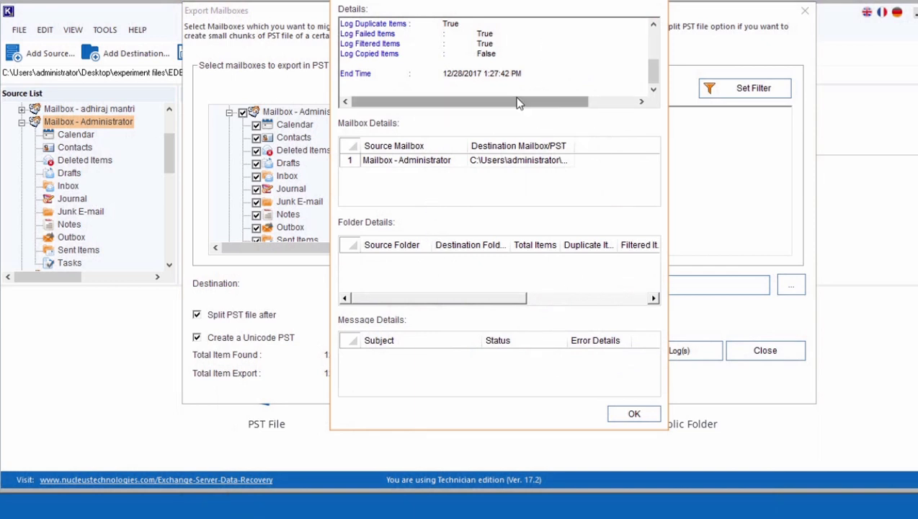
Close the operation log and the export dialog, and locate the exported Administrator PST in the desktop folder EDB to PST
left_click(621, 414)
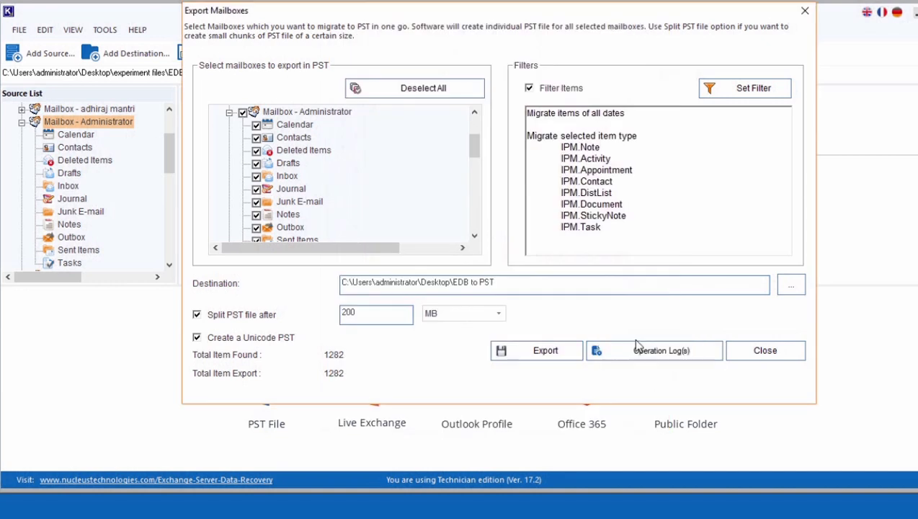
left_click_drag(522, 12, 525, 62)
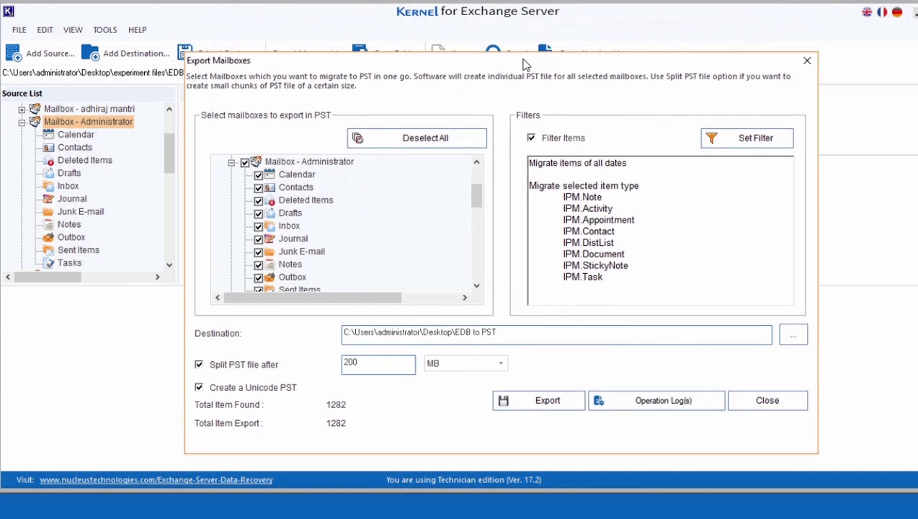
left_click(750, 402)
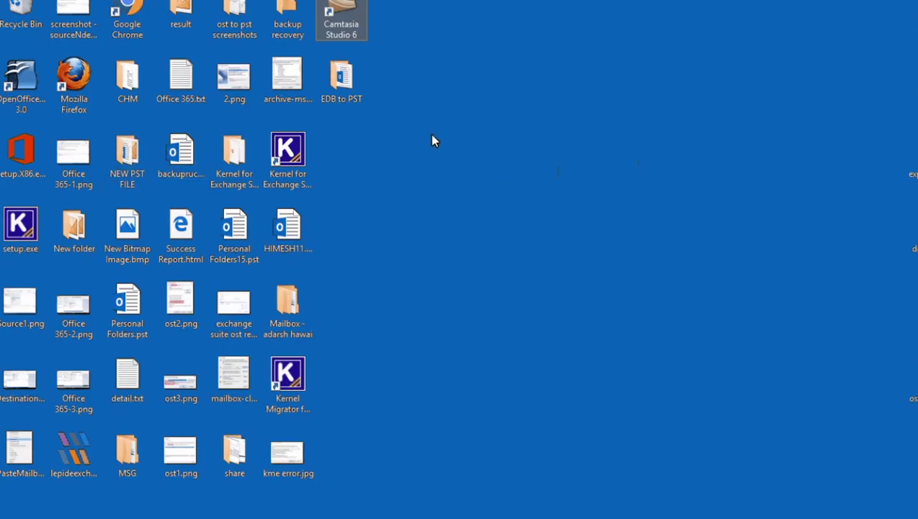
double_click(339, 80)
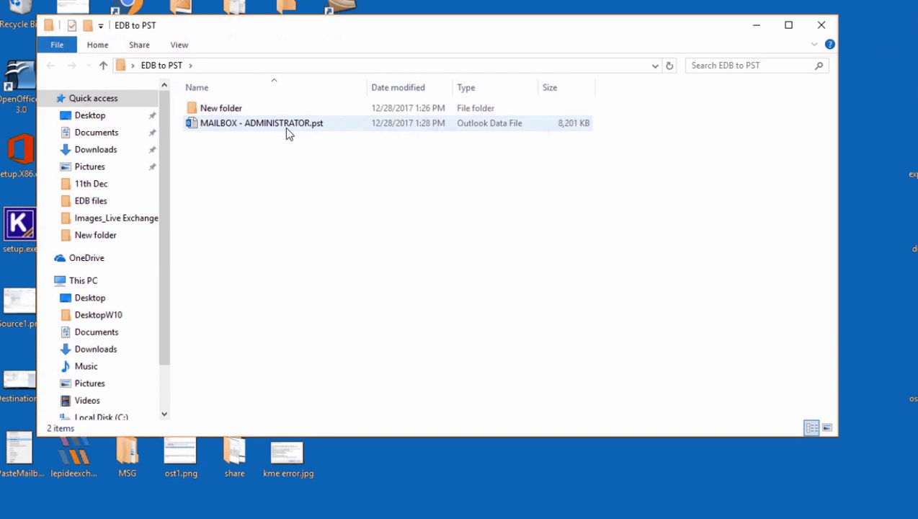
left_click(285, 125)
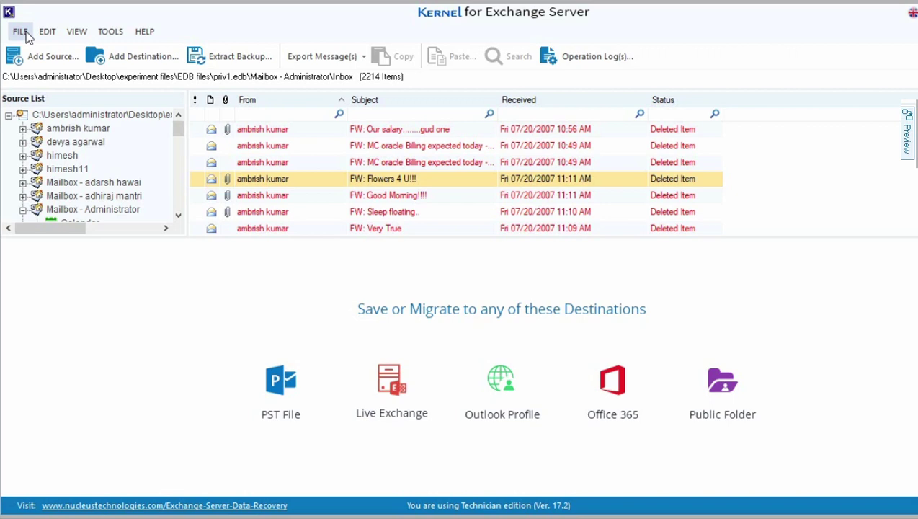
Review the destination types offered for adding a destination and close the wizard without choosing one
left_click(21, 34)
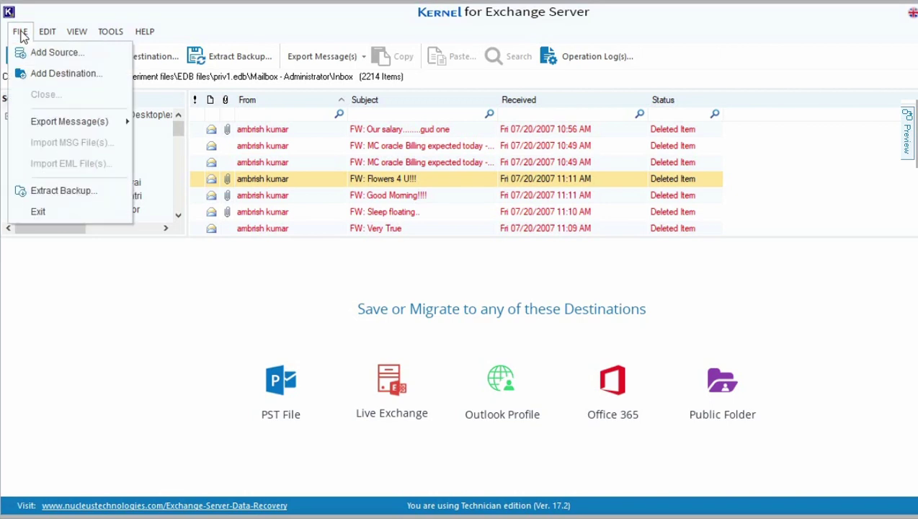
left_click(33, 73)
left_click(743, 107)
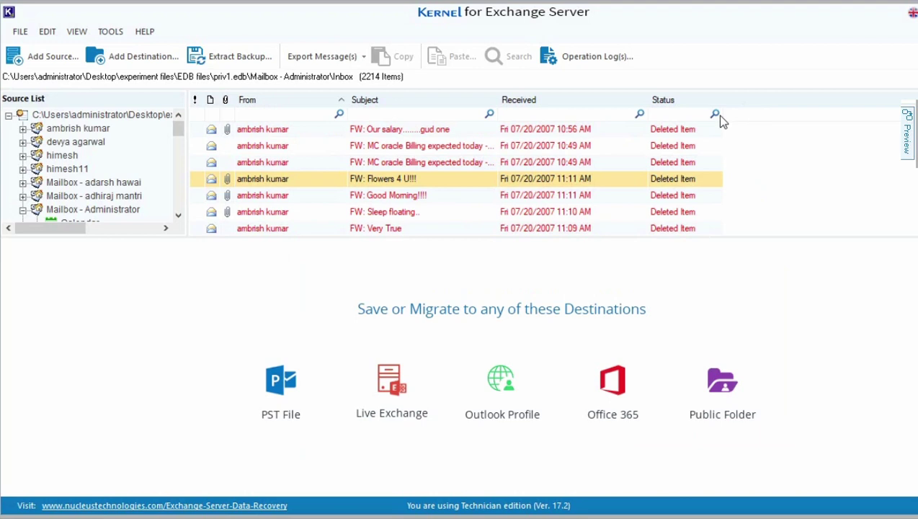
left_click(148, 64)
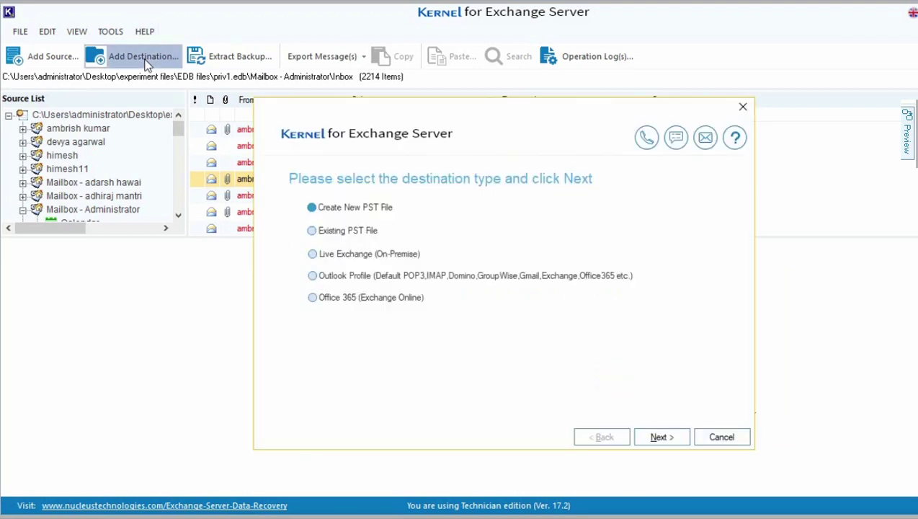
left_click(742, 107)
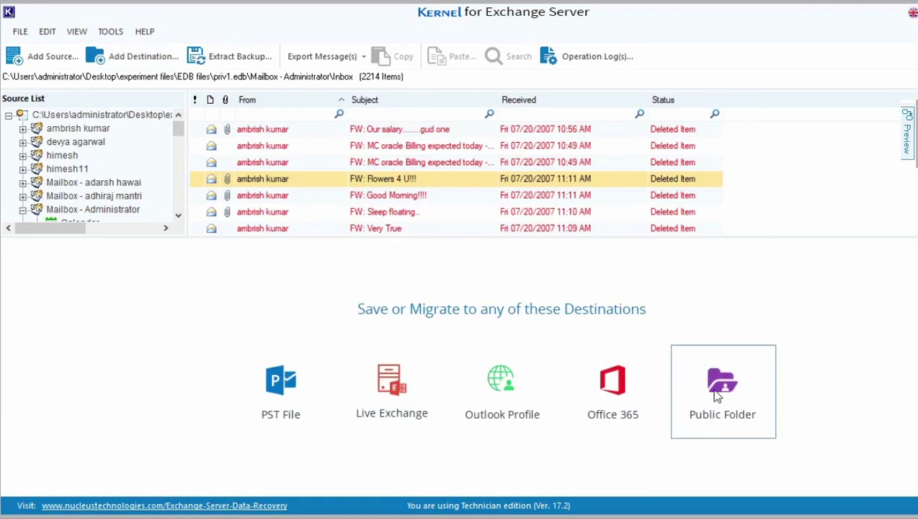
Add the existing file Personal Folders.pst from the desktop's New folder as a destination
left_click(269, 381)
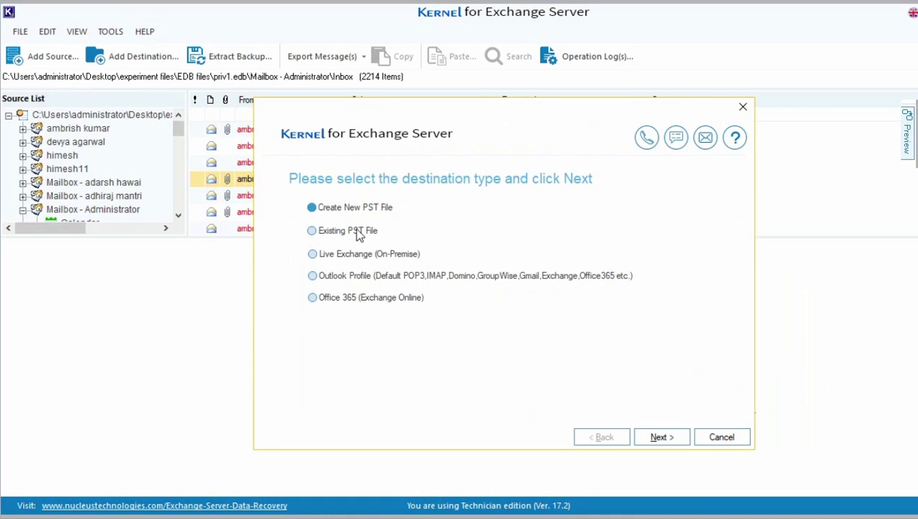
left_click(357, 233)
left_click(661, 437)
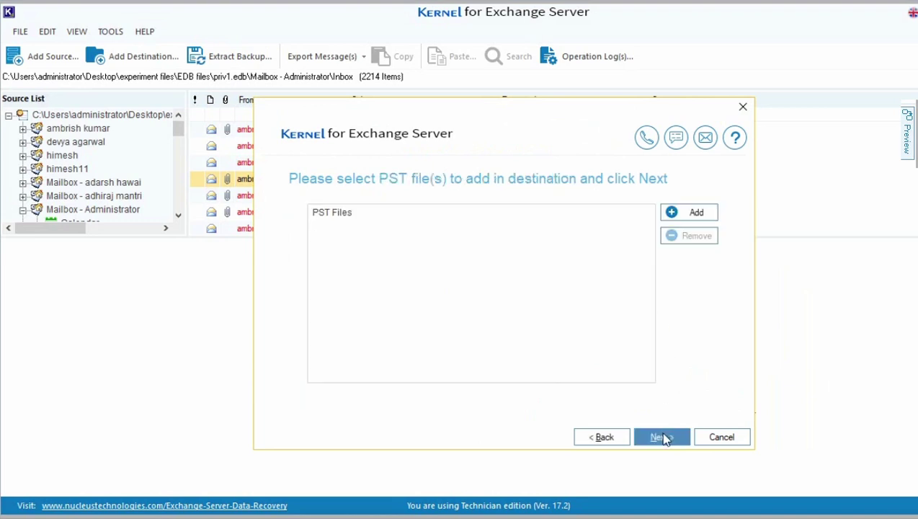
left_click(693, 216)
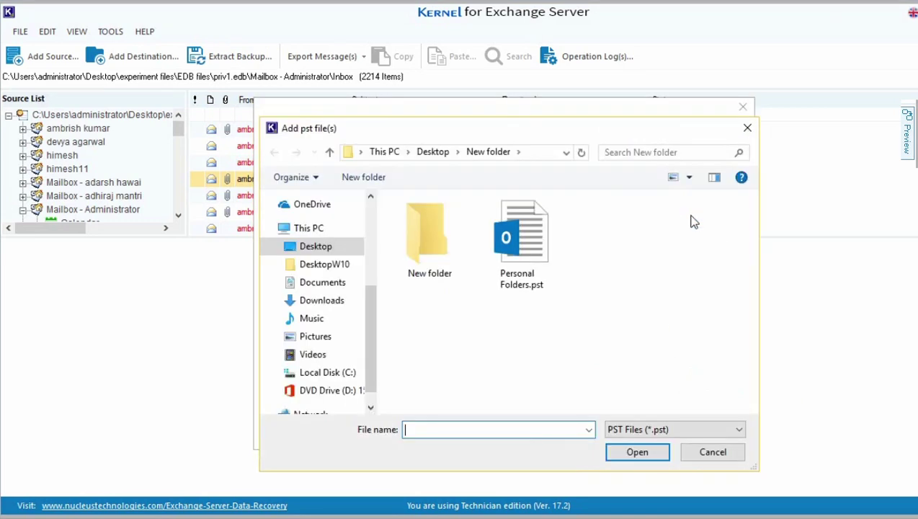
double_click(533, 236)
left_click(659, 433)
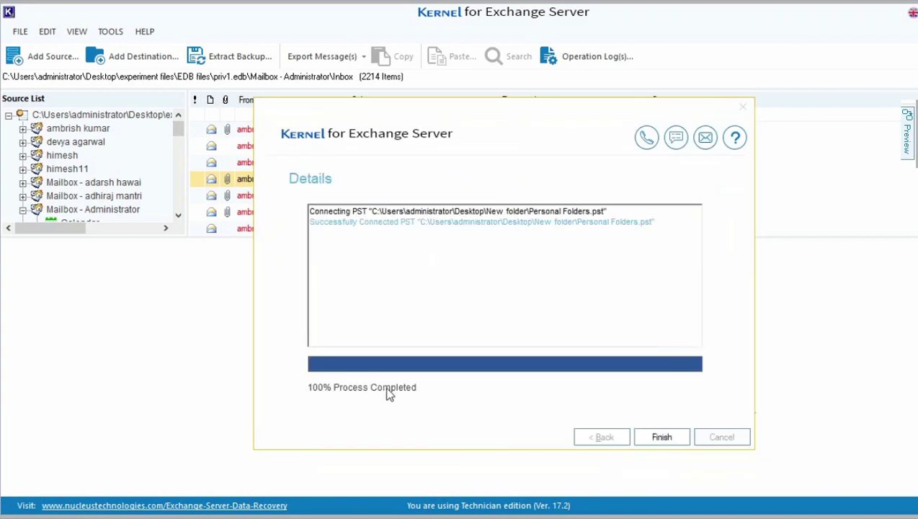
left_click(662, 437)
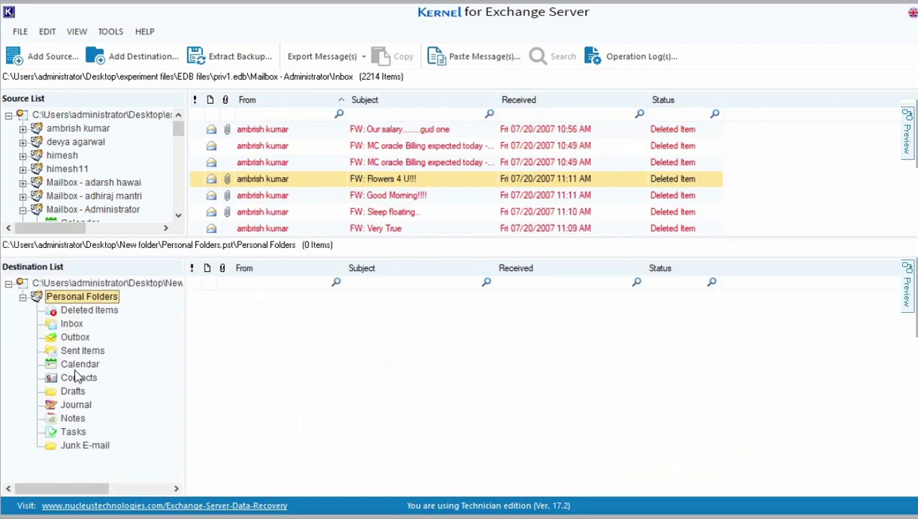
Preview the second message in the destination PST's Inbox and open its Word attachment, declining to select Word's default file types
left_click(72, 324)
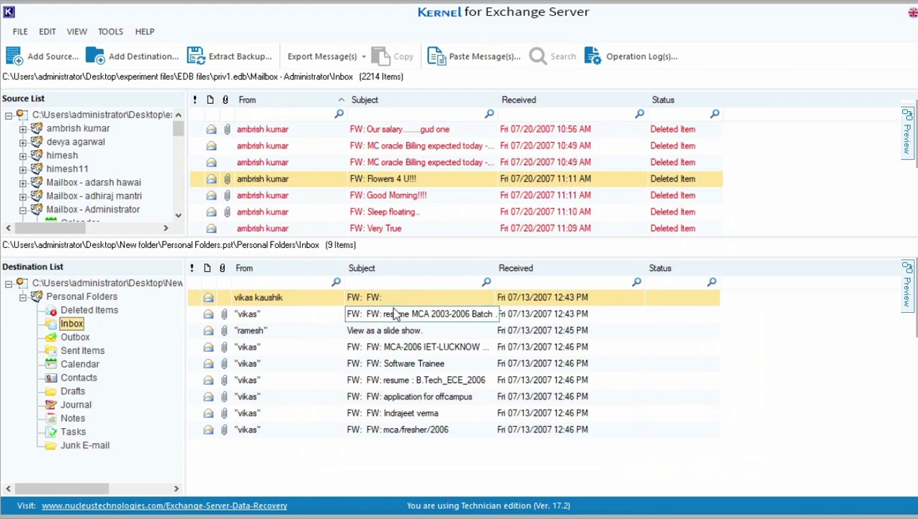
left_click(384, 315)
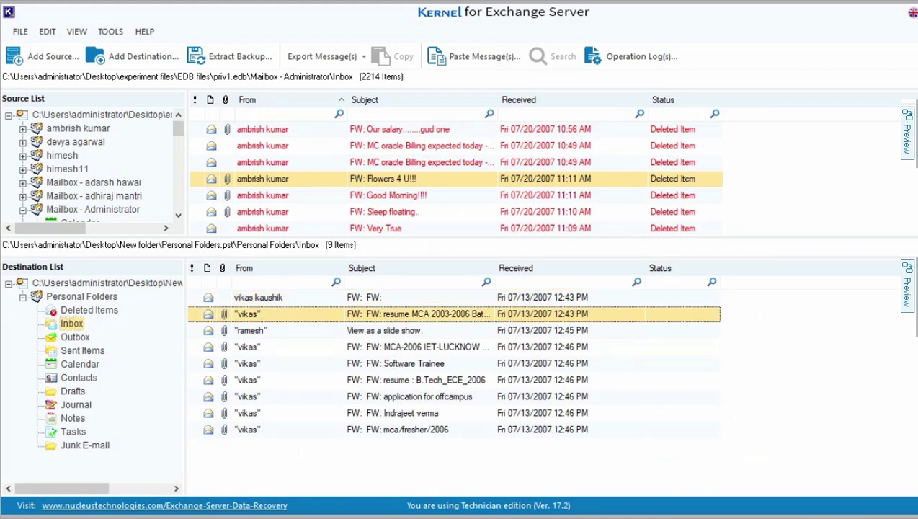
left_click_drag(898, 303, 644, 304)
scroll(750, 404, "down", 3)
right_click(780, 326)
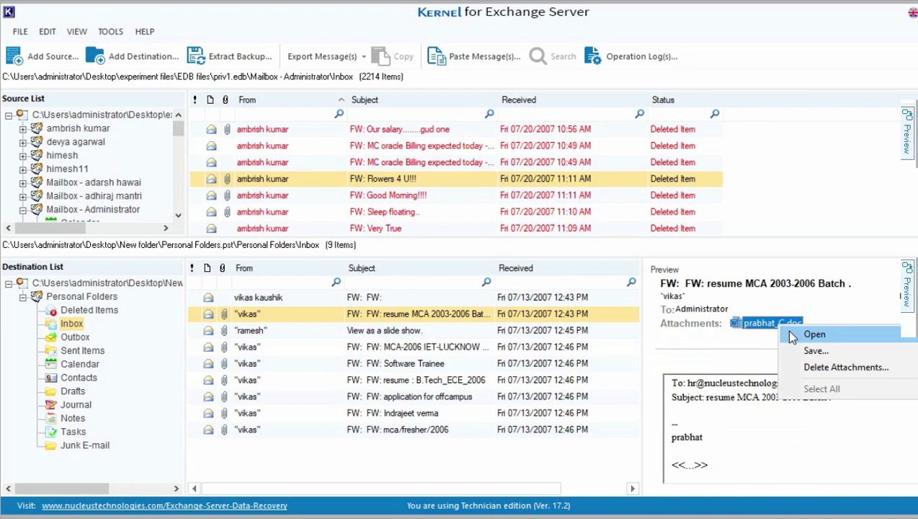
left_click(793, 335)
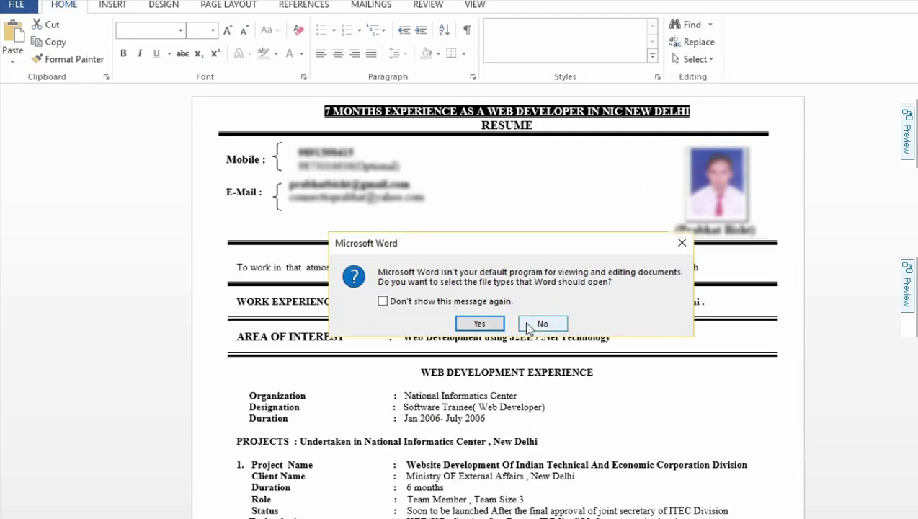
left_click(542, 323)
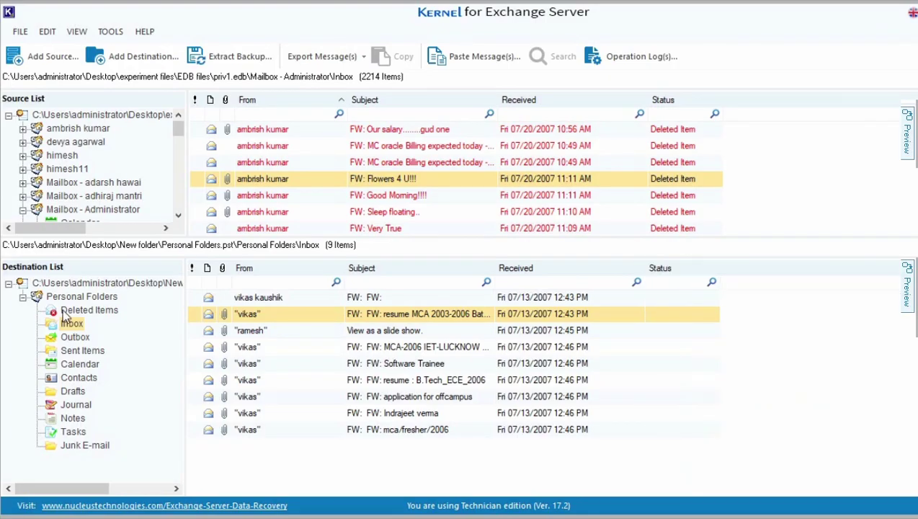
Add a new Unicode PST named Personal Folders.pst as a destination, stored in the new desktop folder New folder (3)
left_click(9, 284)
right_click(88, 311)
left_click(147, 66)
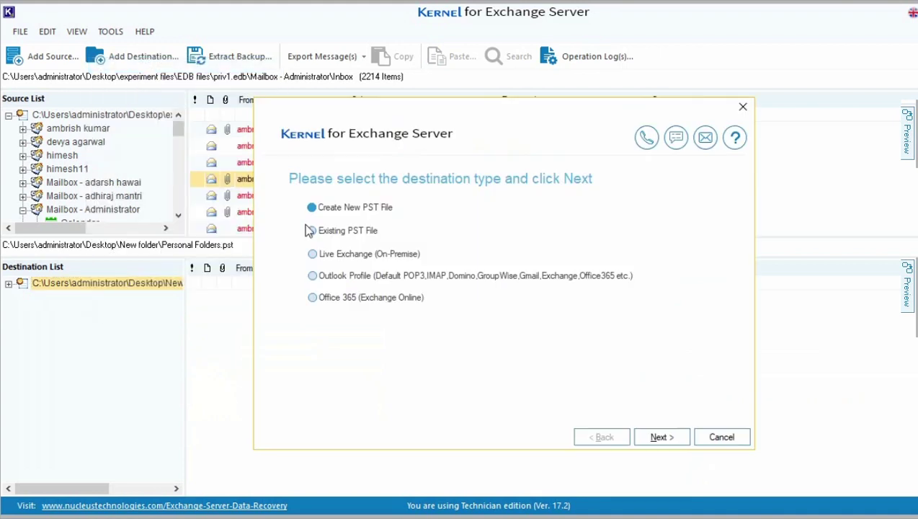
left_click(660, 436)
left_click(639, 232)
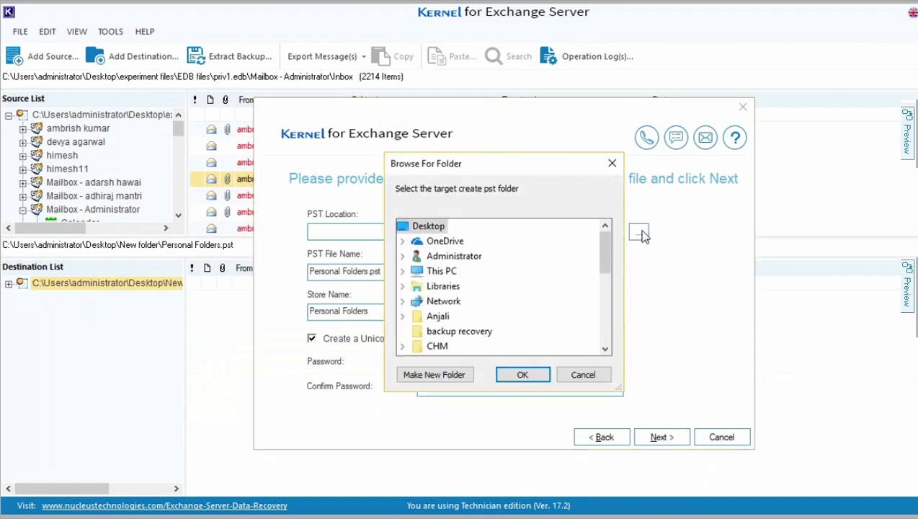
left_click(448, 374)
left_click(535, 376)
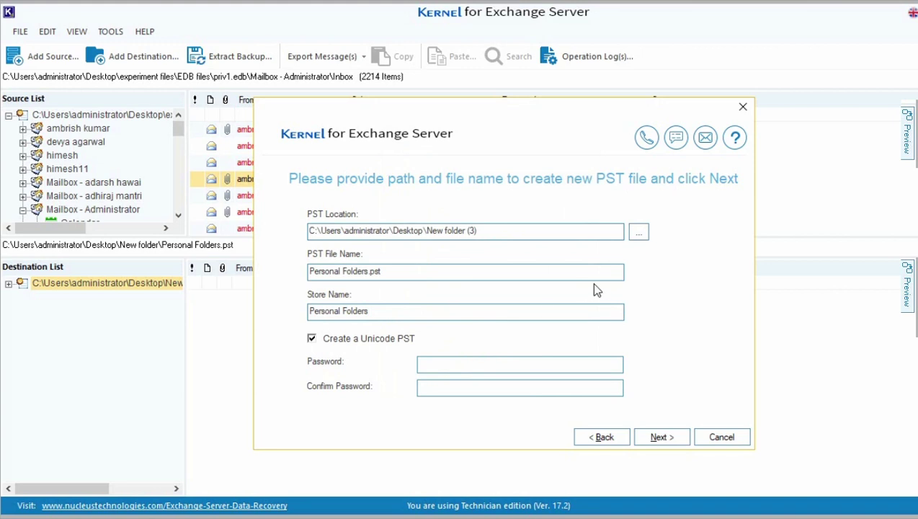
left_click(652, 439)
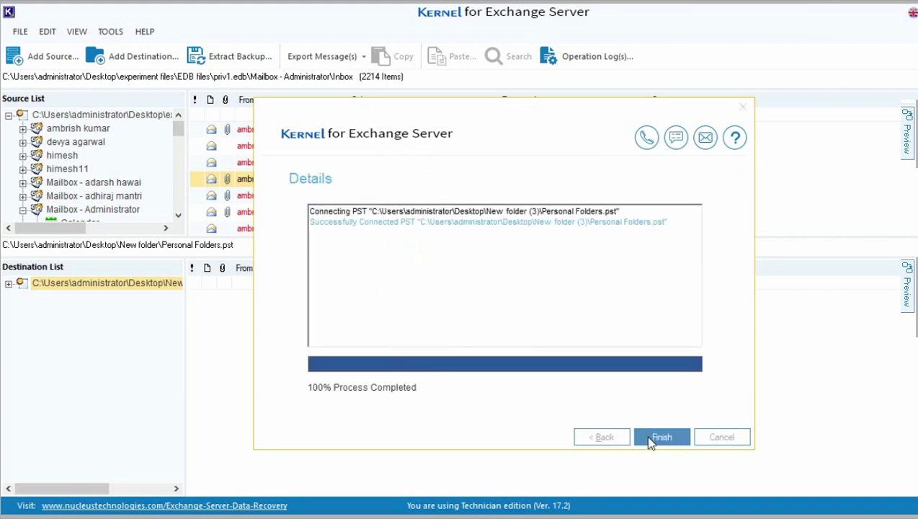
left_click(661, 437)
Copy the first five messages of the Administrator Inbox into the new PST's Inbox, including their source folder structure
left_click_drag(433, 180, 409, 135)
left_click(389, 195, "ctrl")
right_click(347, 161)
left_click(374, 188)
right_click(75, 324)
left_click(120, 136)
left_click(496, 257)
left_click(513, 295)
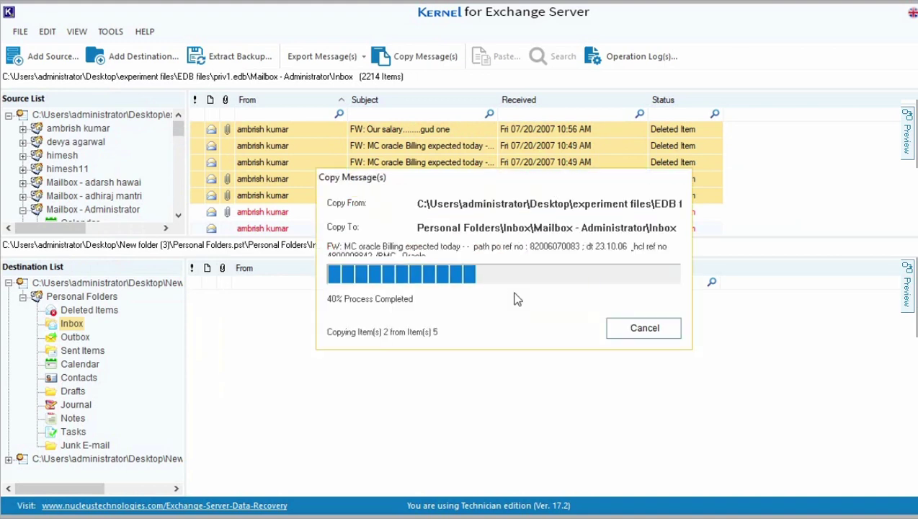
left_click(693, 470)
Expand the new PST's Inbox and display the messages in its Mailbox - Administrator Inbox subfolder
left_click(100, 337)
left_click(51, 338)
left_click(100, 351)
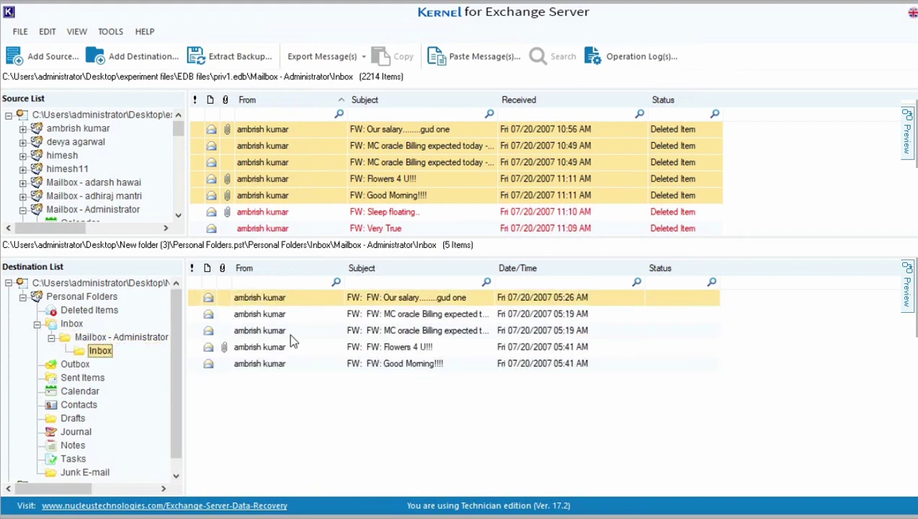
Copy the source messages "FW: Sleep floating.." and "FW: Very True" into that same Inbox subfolder of the new PST
left_click(266, 211)
left_click(276, 226, "shift")
left_click_drag(276, 226, 86, 352)
left_click(508, 296)
left_click(690, 469)
Import the four MSG files from FW Address Proof.msg through FW Path-details required..msg into the displayed destination Inbox and refresh its item list
right_click(780, 321)
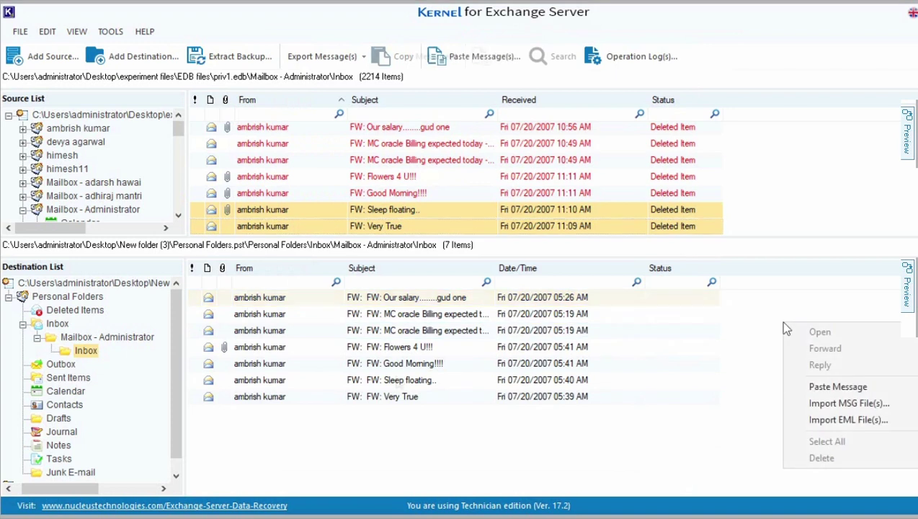
left_click(818, 408)
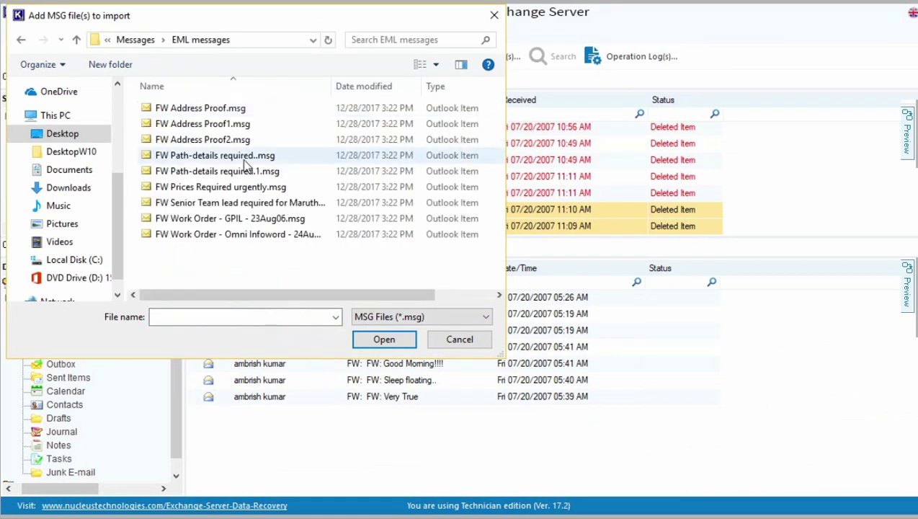
left_click(252, 104)
left_click(252, 137, "shift")
left_click(252, 153, "shift")
left_click(384, 338)
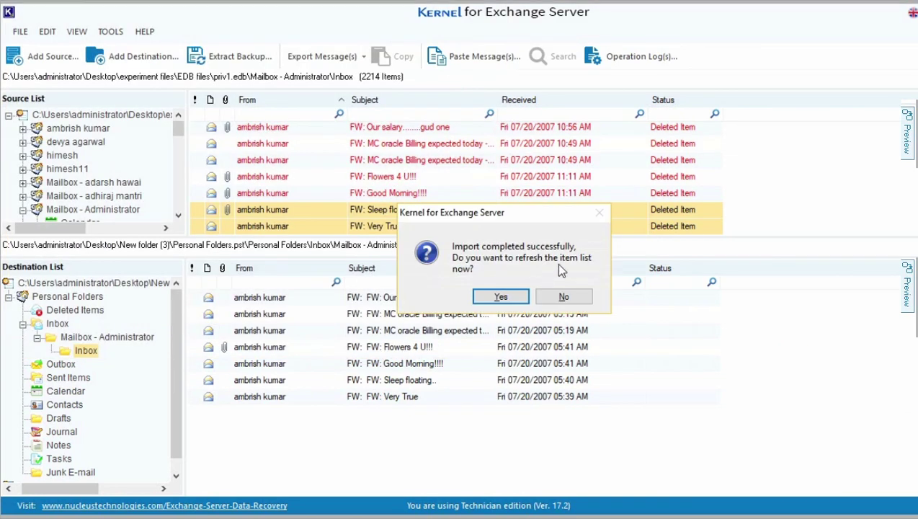
left_click(499, 299)
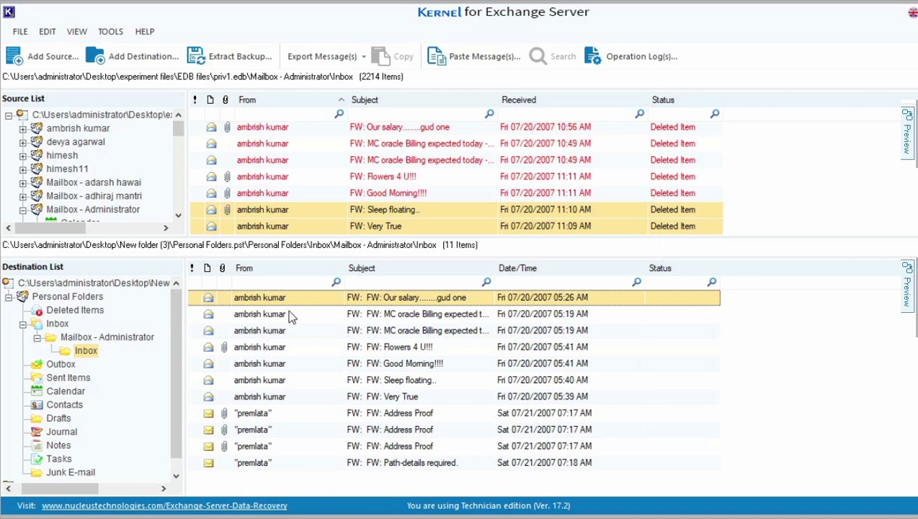
Collapse the destination tree and close the second destination, the Personal Folders.pst stored in the desktop's New folder
left_click(9, 282)
left_click(8, 297)
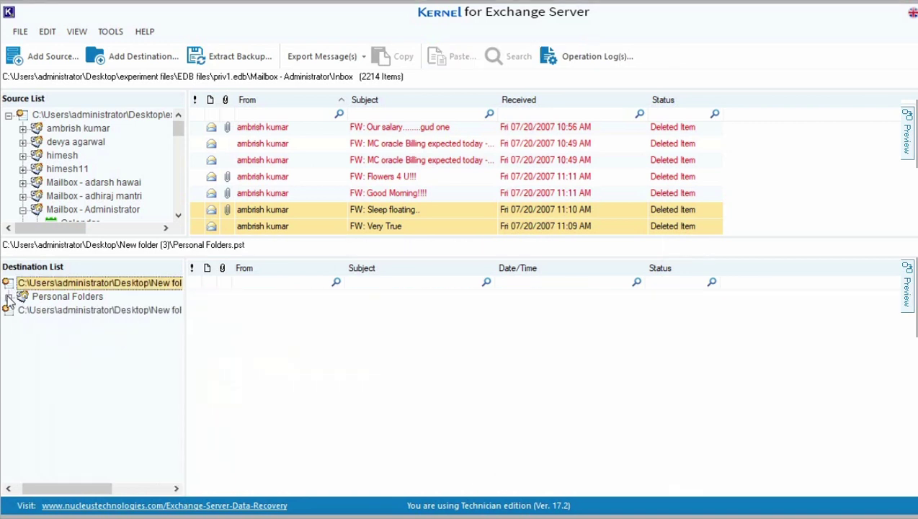
right_click(92, 312)
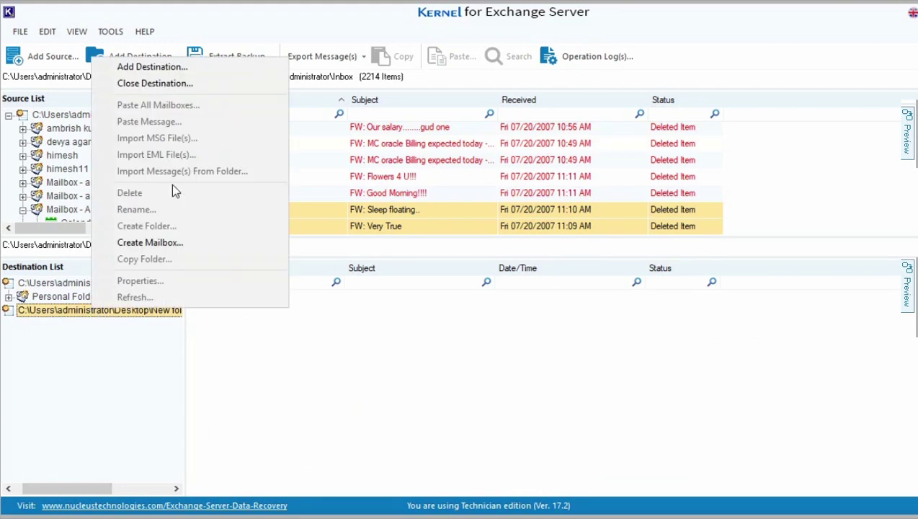
left_click(167, 83)
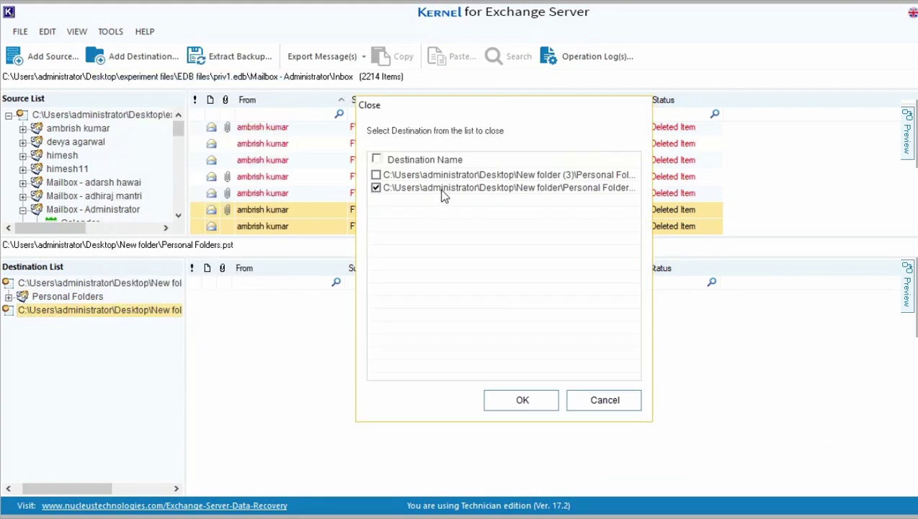